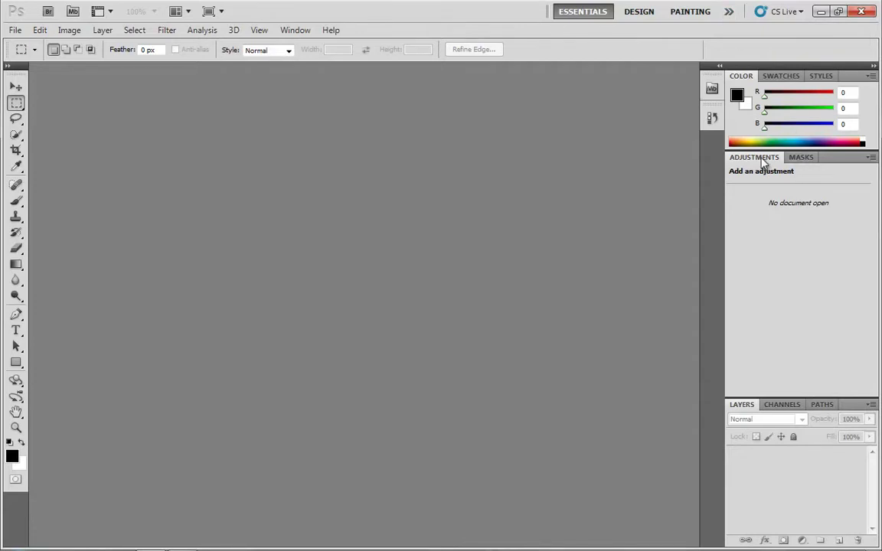
# Step: Float the Adjustments panel, then reset the Essentials workspace so it redocks beside Masks
pyautogui.moveTo(762, 161); pyautogui.dragTo(244, 136)
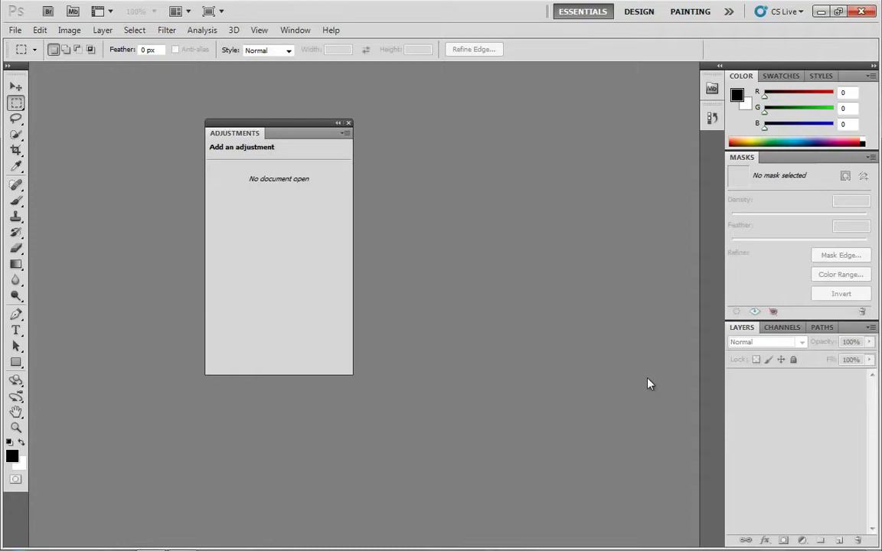
pyautogui.click(730, 12)
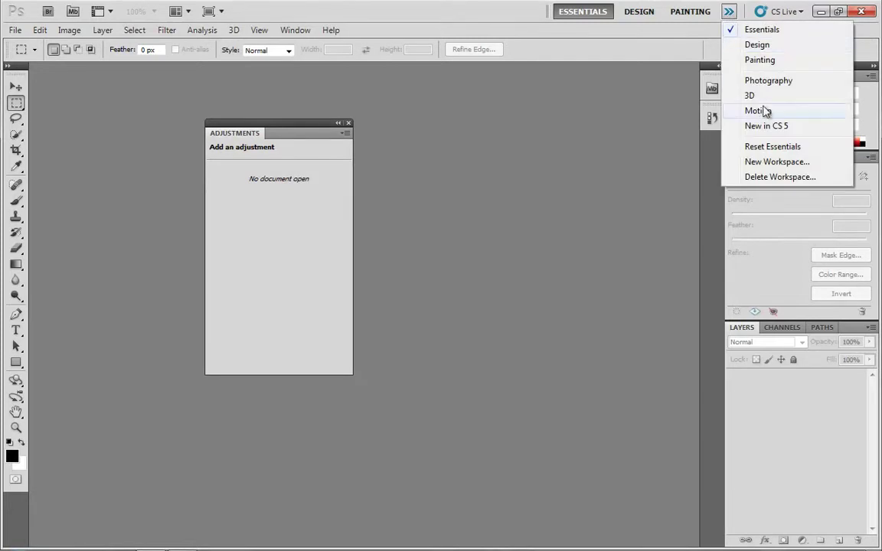
pyautogui.click(775, 151)
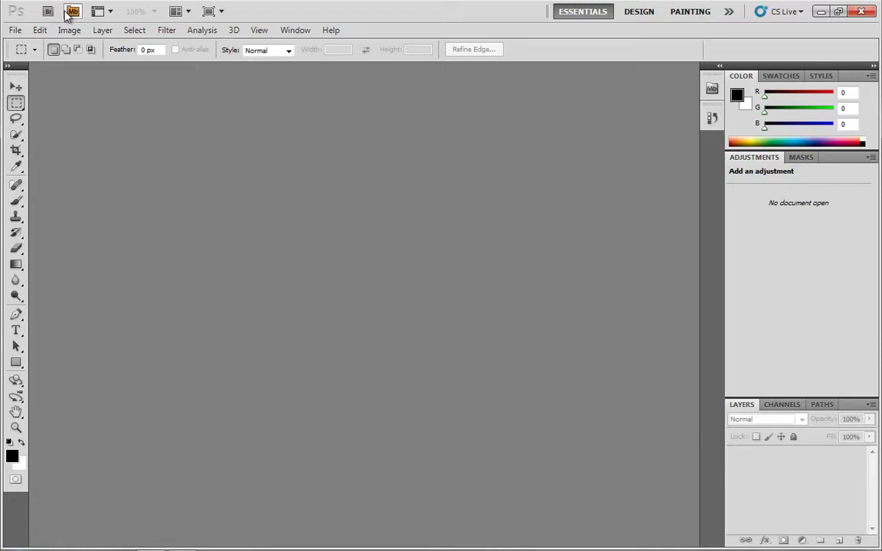
pyautogui.click(72, 11)
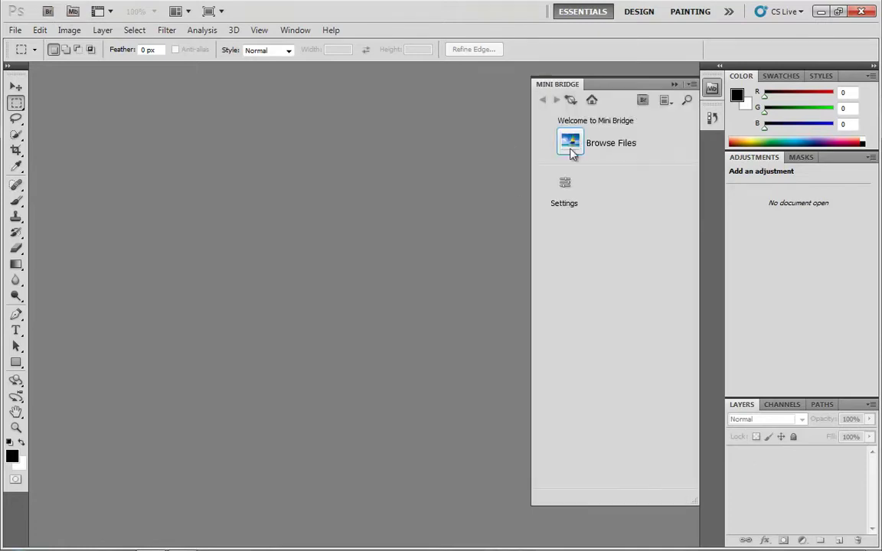
pyautogui.click(673, 85)
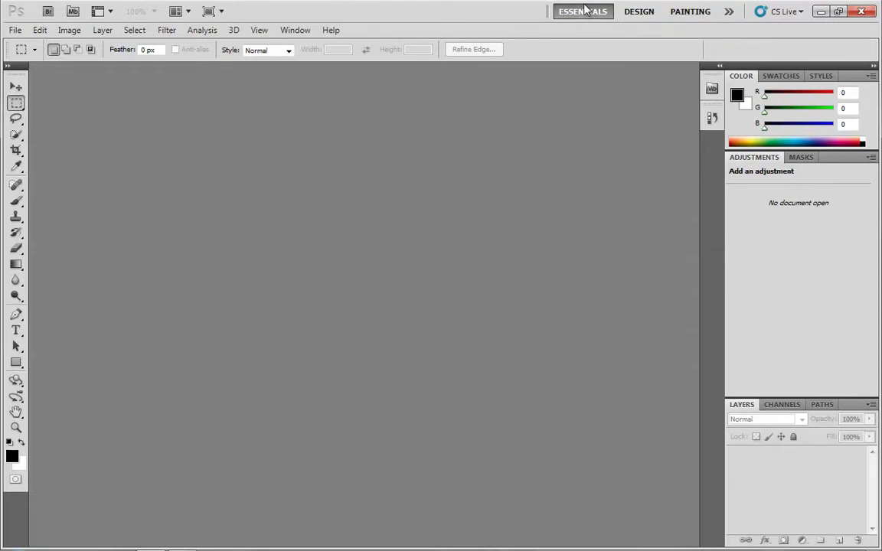
# Step: Switch to the Design workspace, then Painting, then back to Essentials
pyautogui.click(639, 17)
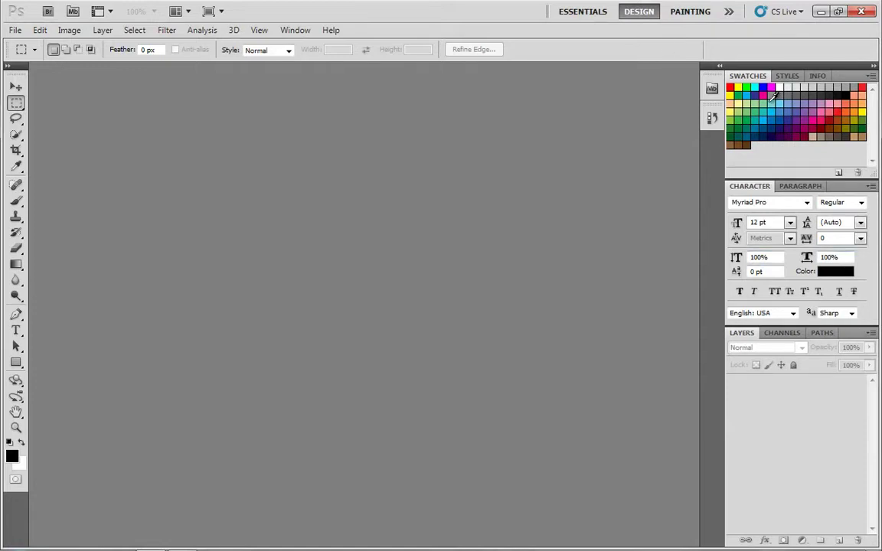
pyautogui.click(687, 14)
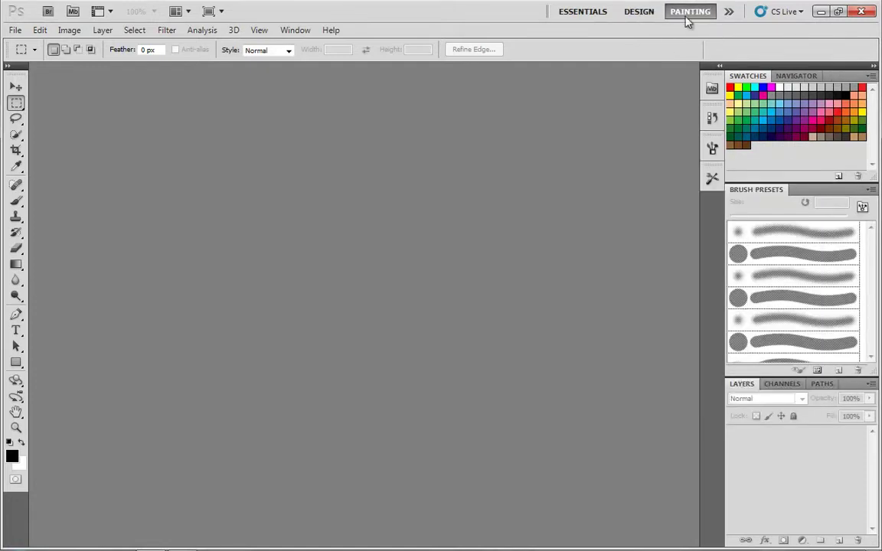
pyautogui.click(729, 12)
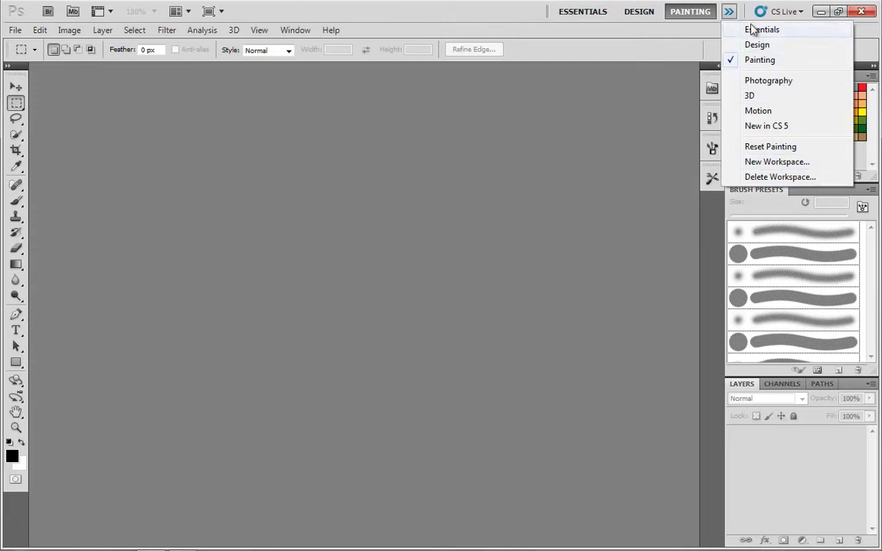
pyautogui.click(586, 14)
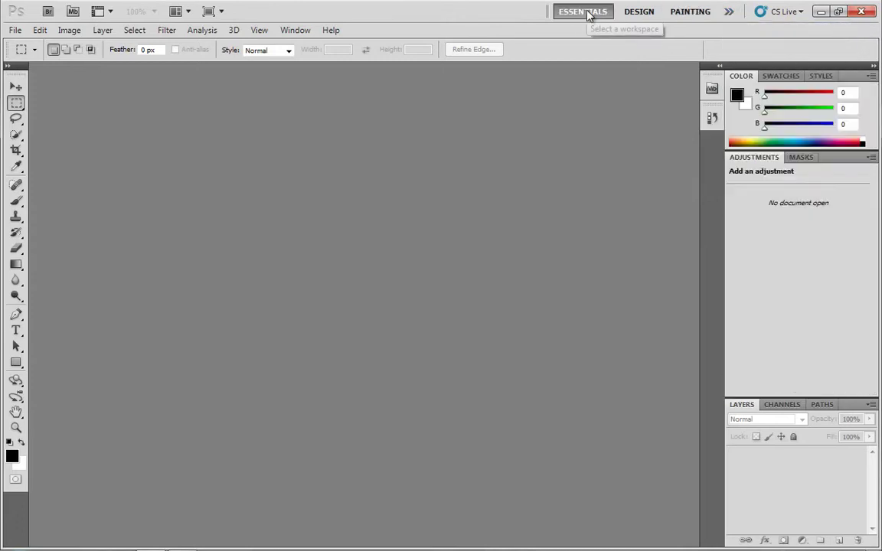
pyautogui.click(786, 12)
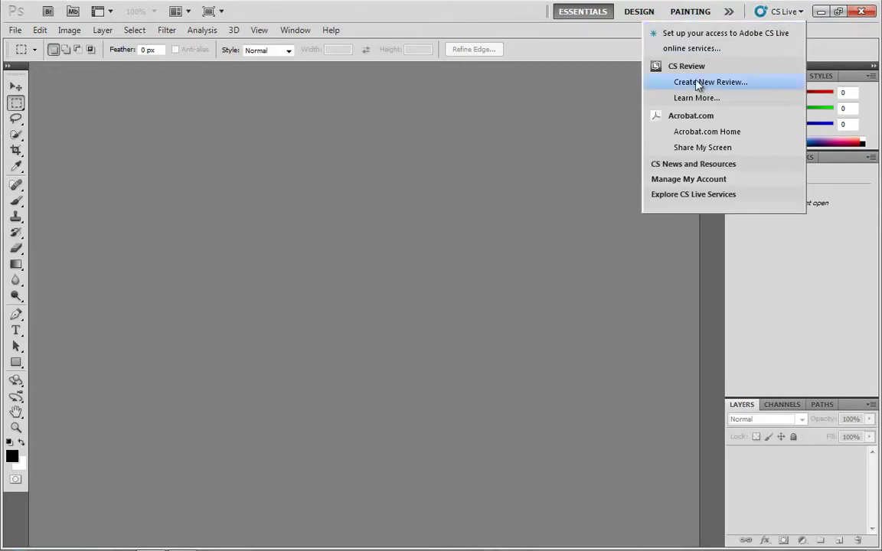
pyautogui.click(581, 191)
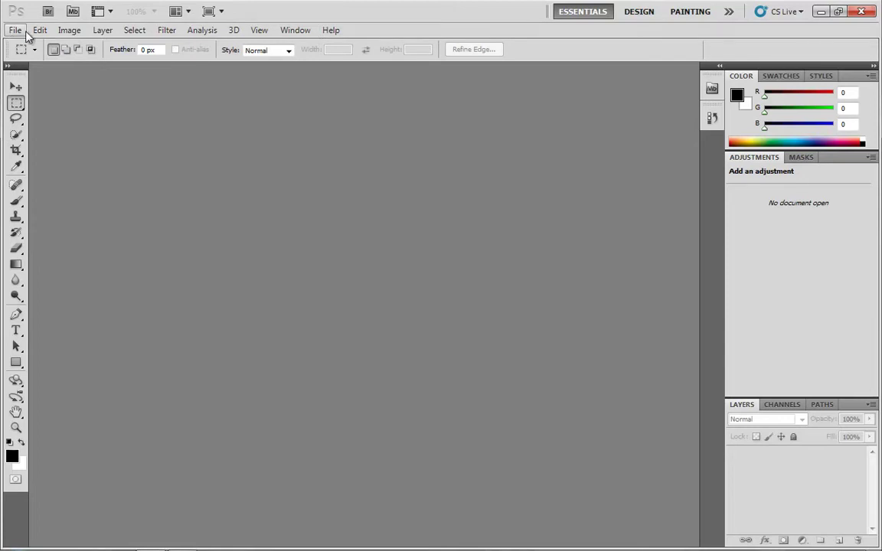
# Step: Open the File menu and browse across the menus to the 3D commands
pyautogui.click(19, 32)
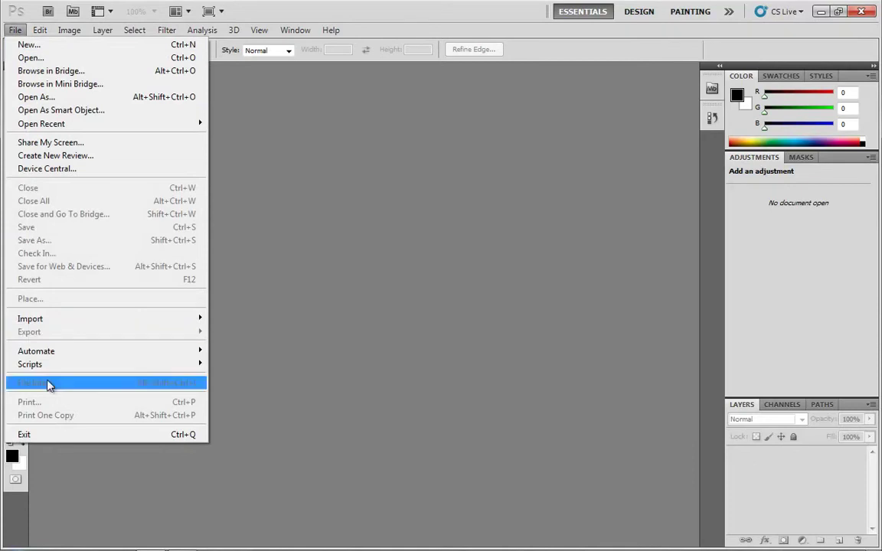
pyautogui.moveTo(43, 33)
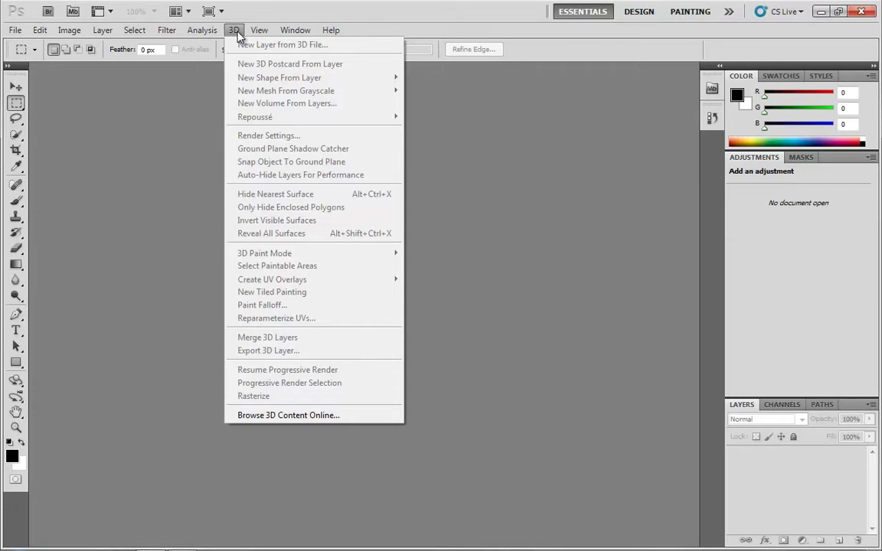
# Step: Look through the View, Window and Help command lists
pyautogui.moveTo(261, 30)
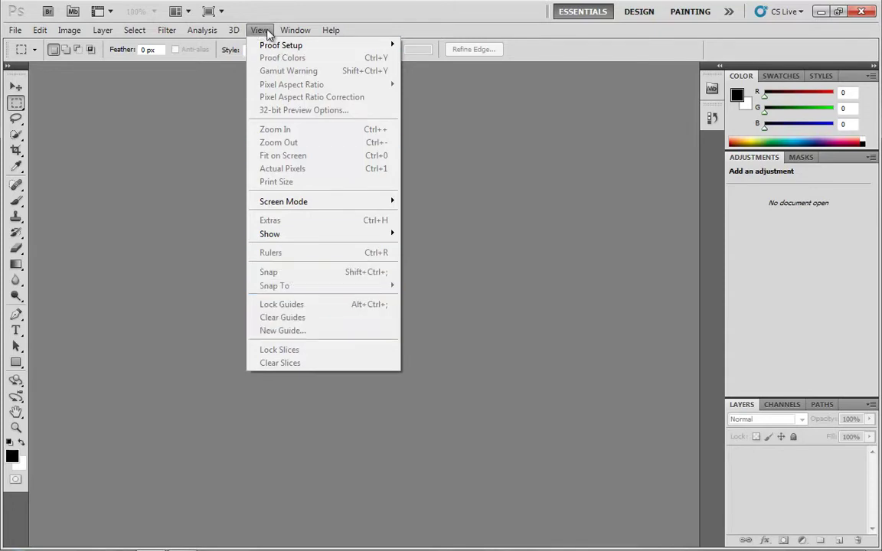
pyautogui.moveTo(291, 33)
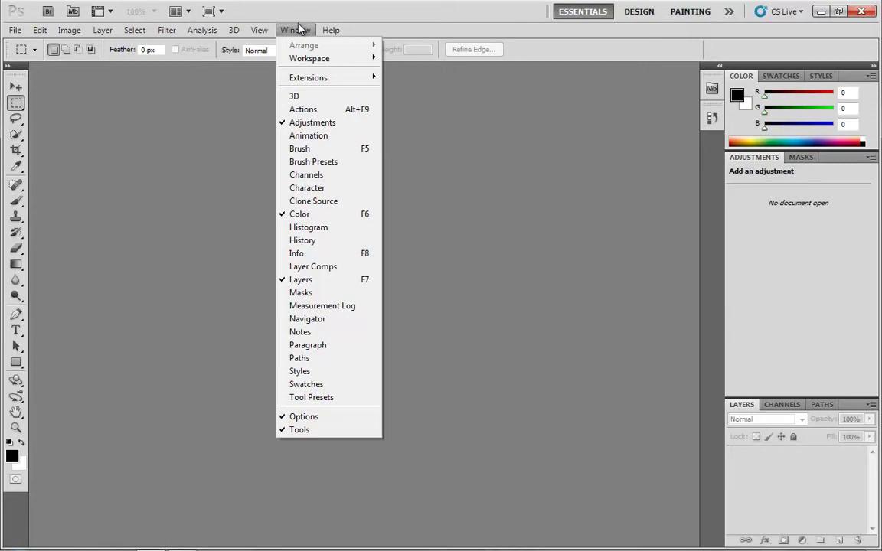
pyautogui.moveTo(333, 34)
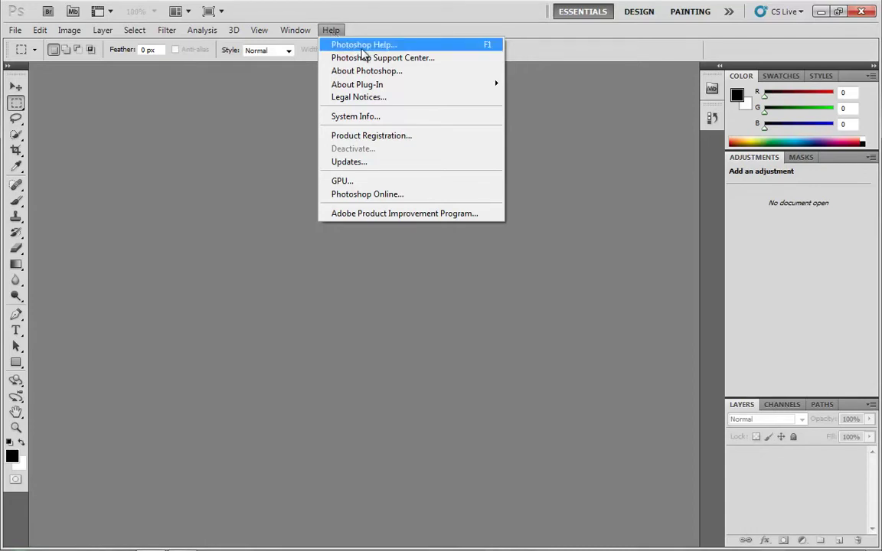
# Step: Launch Photoshop Help, postpone the update notice, and close the Community Help window
pyautogui.click(367, 47)
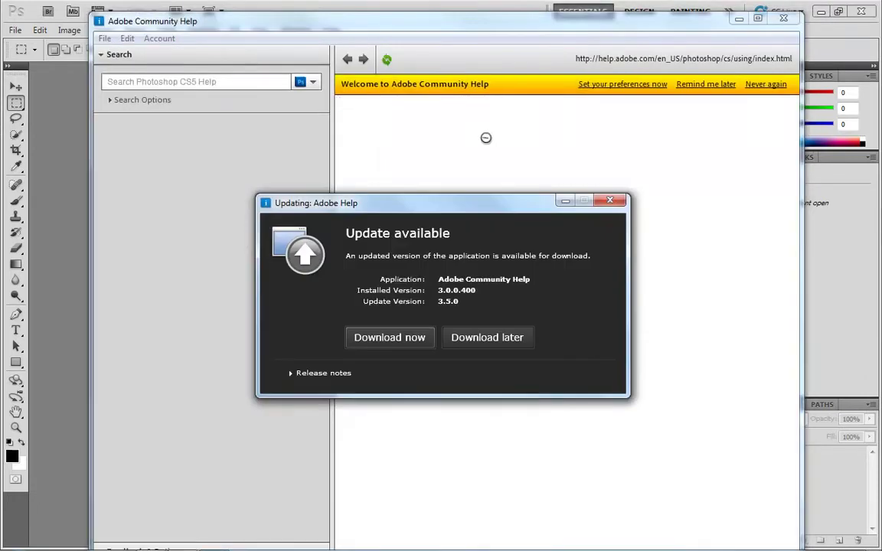
pyautogui.click(610, 201)
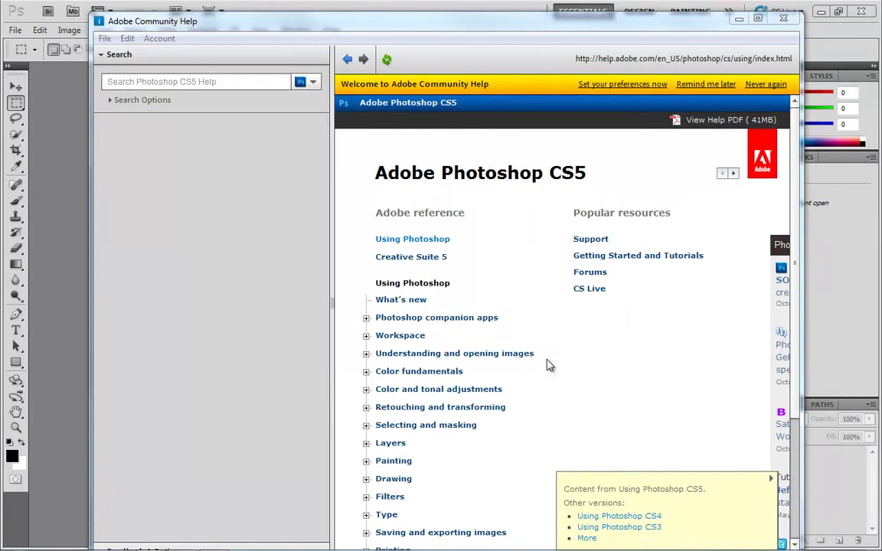
pyautogui.click(783, 17)
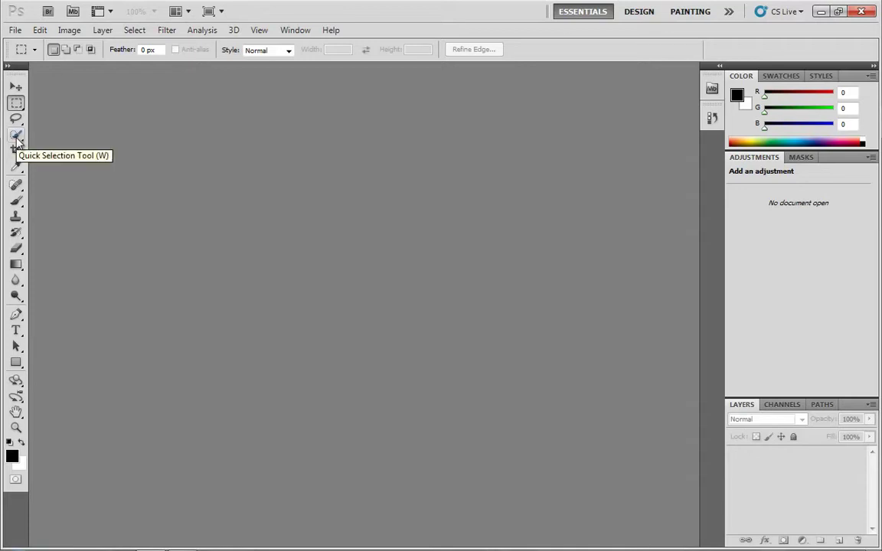
# Step: Try the Brush, Eraser, Blur, Crop, Quick Selection, Lasso, Marquee and Move tools
pyautogui.click(17, 200)
pyautogui.click(16, 250)
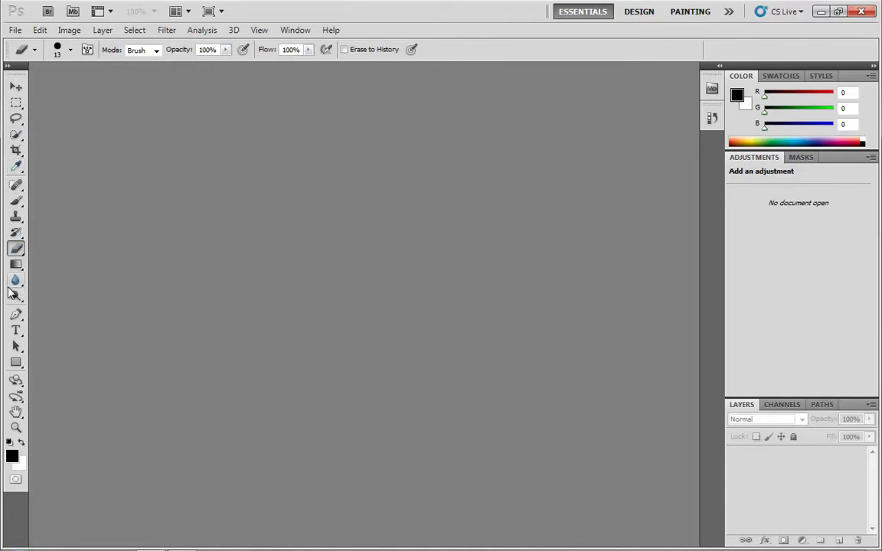
pyautogui.click(16, 281)
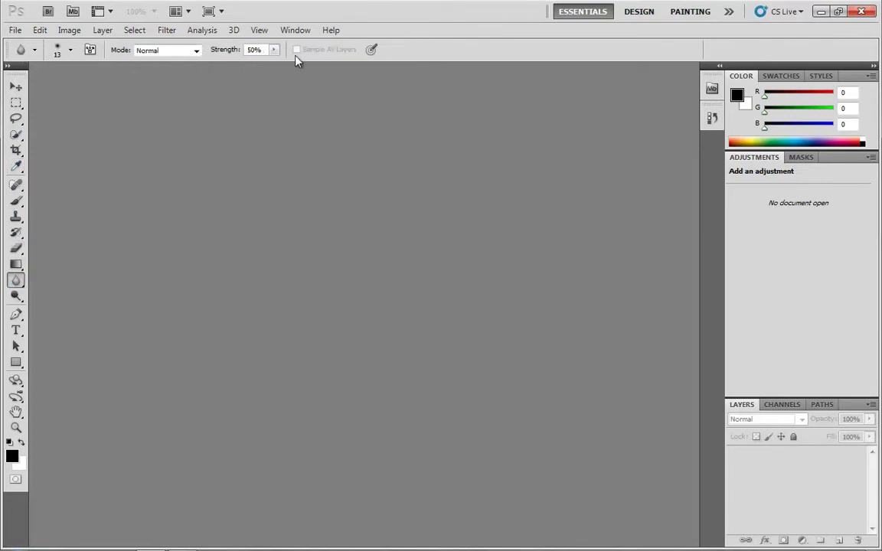
pyautogui.click(16, 199)
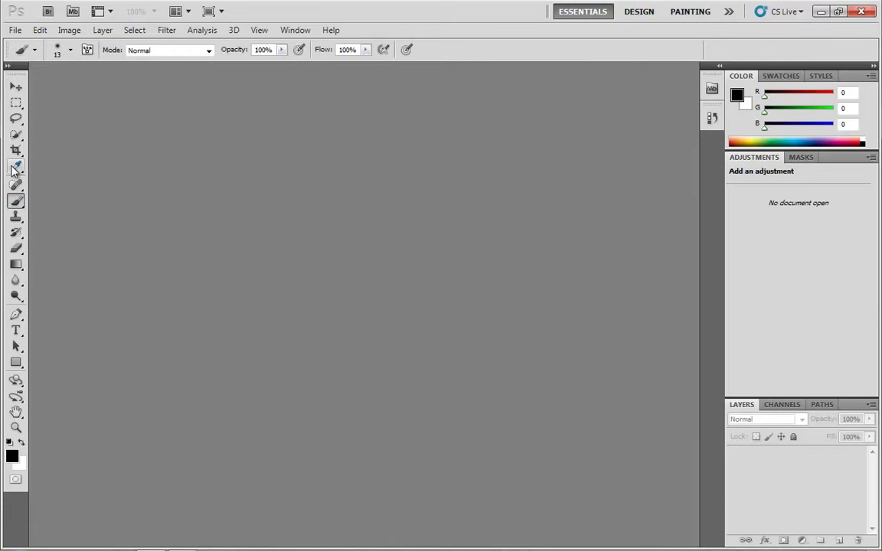
pyautogui.click(16, 151)
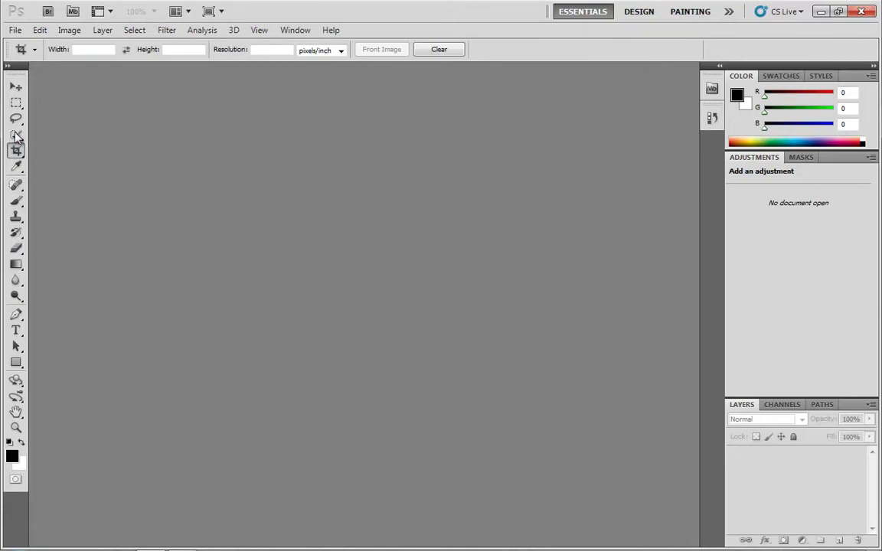
pyautogui.click(16, 134)
pyautogui.click(16, 118)
pyautogui.click(16, 103)
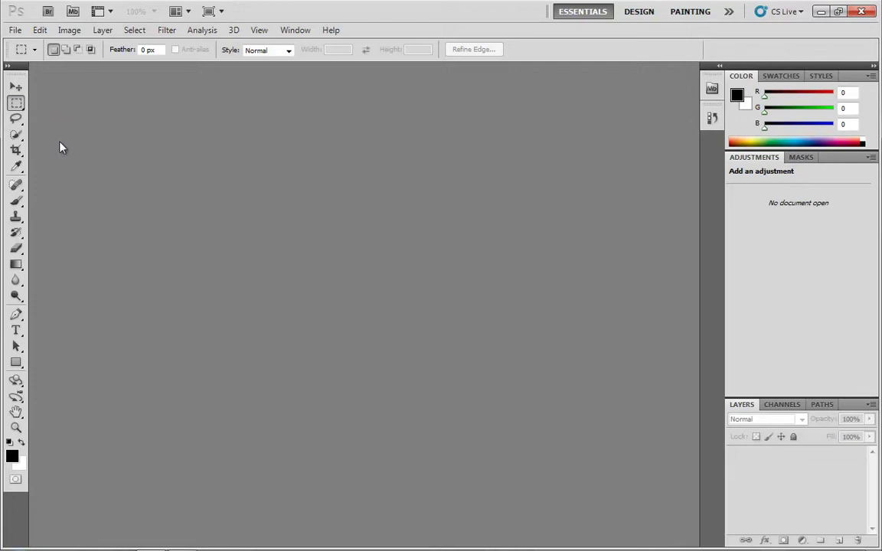
pyautogui.click(16, 119)
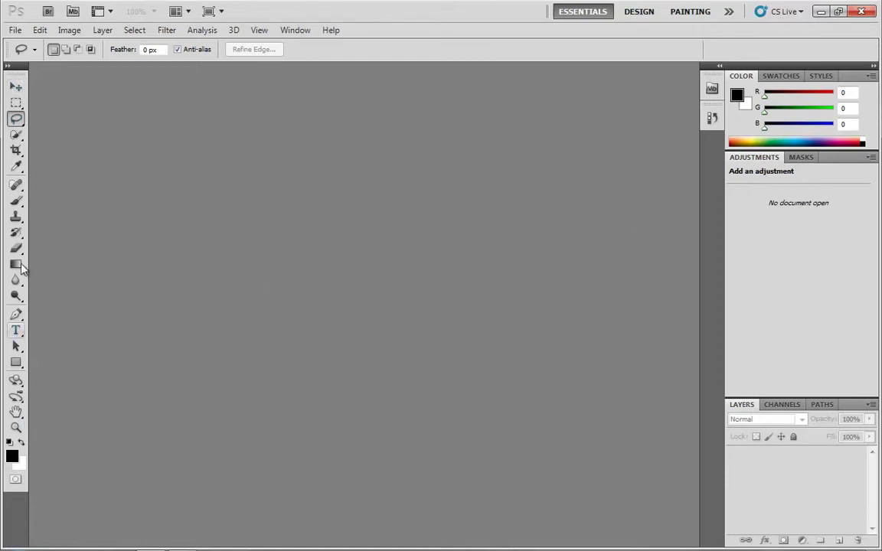
pyautogui.click(16, 86)
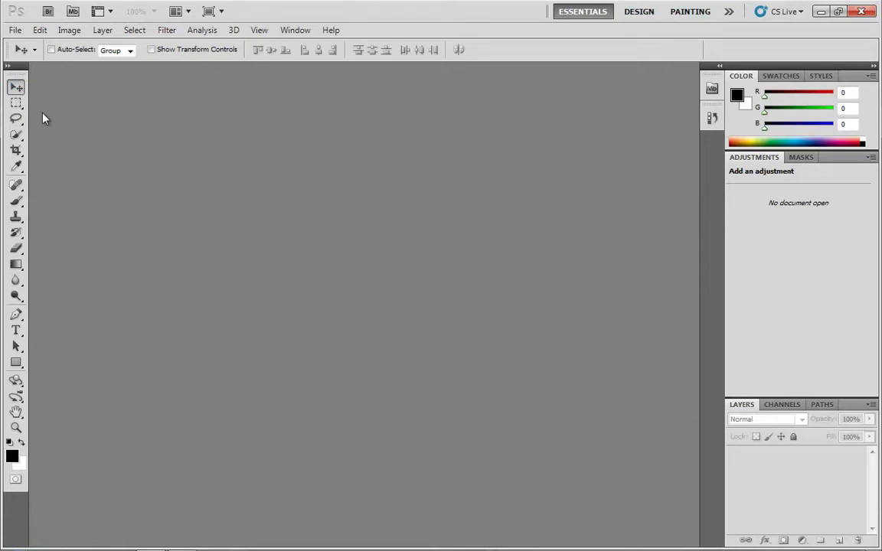
# Step: With the Brush tool active, pick a new colour in the foreground Color Picker
pyautogui.click(17, 201)
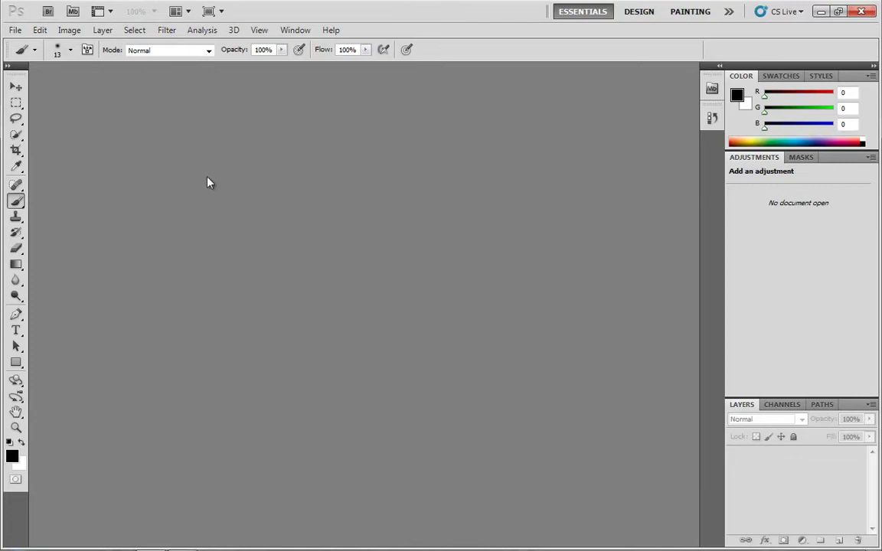
pyautogui.click(13, 460)
pyautogui.moveTo(271, 233); pyautogui.dragTo(417, 148)
# Step: Try a bright green in the foreground picker, then cancel, keeping black
pyautogui.moveTo(455, 200); pyautogui.dragTo(455, 230)
pyautogui.moveTo(401, 203)
pyautogui.mouseDown()
pyautogui.moveTo(391, 154)
pyautogui.moveTo(341, 165)
pyautogui.mouseUp()
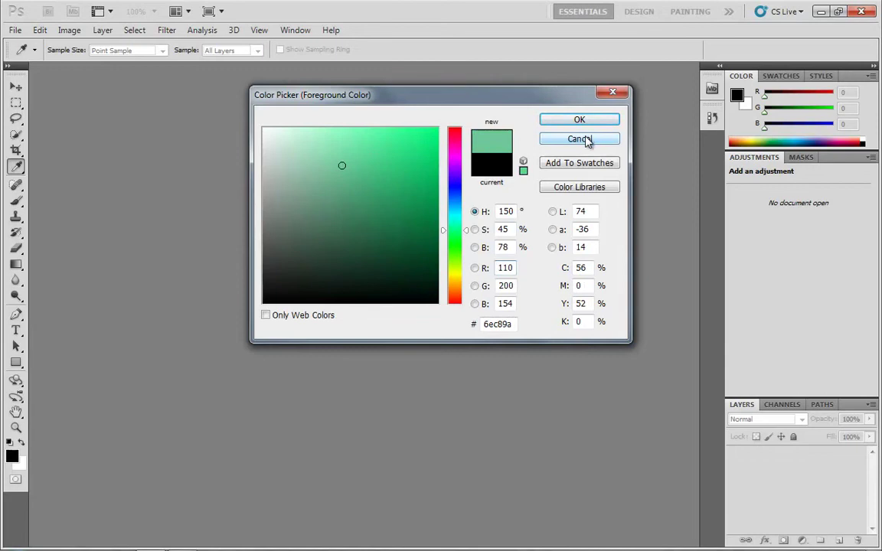
pyautogui.click(579, 139)
# Step: Select the Brush tool and cancel the background colour picker, keeping white
pyautogui.press('b')
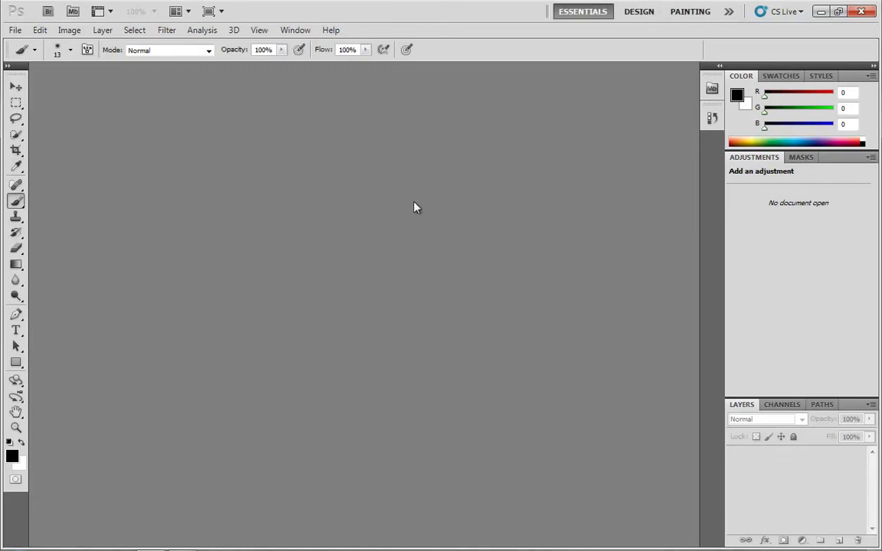
pyautogui.click(20, 464)
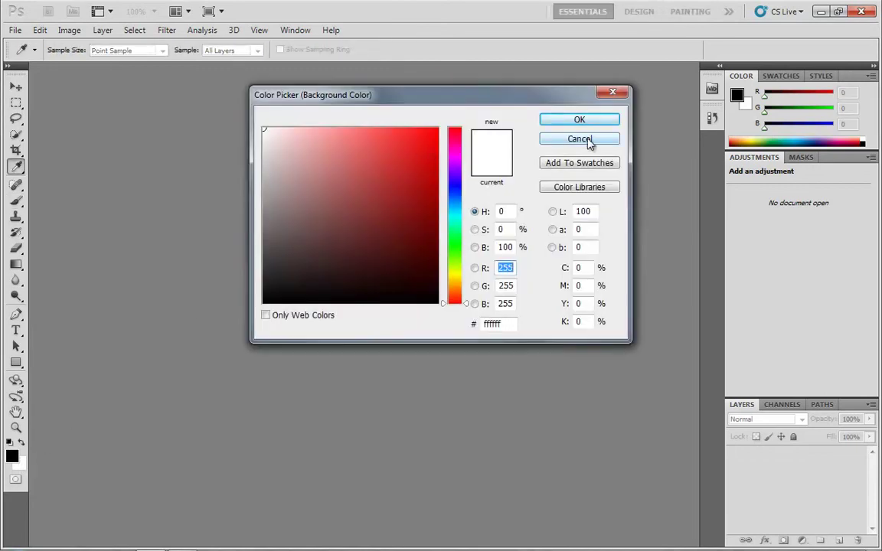
pyautogui.click(583, 141)
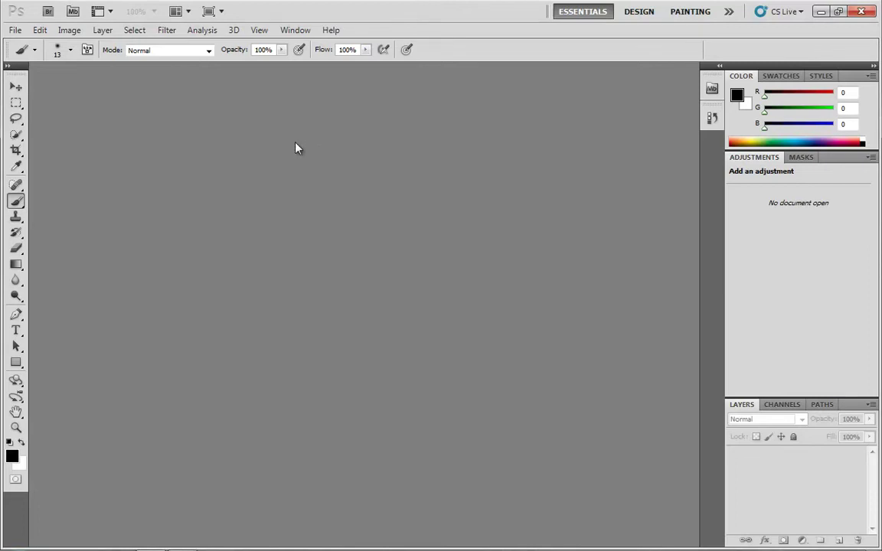
# Step: Open Koala.jpg from the Sample Pictures folder
pyautogui.click(15, 30)
pyautogui.click(29, 59)
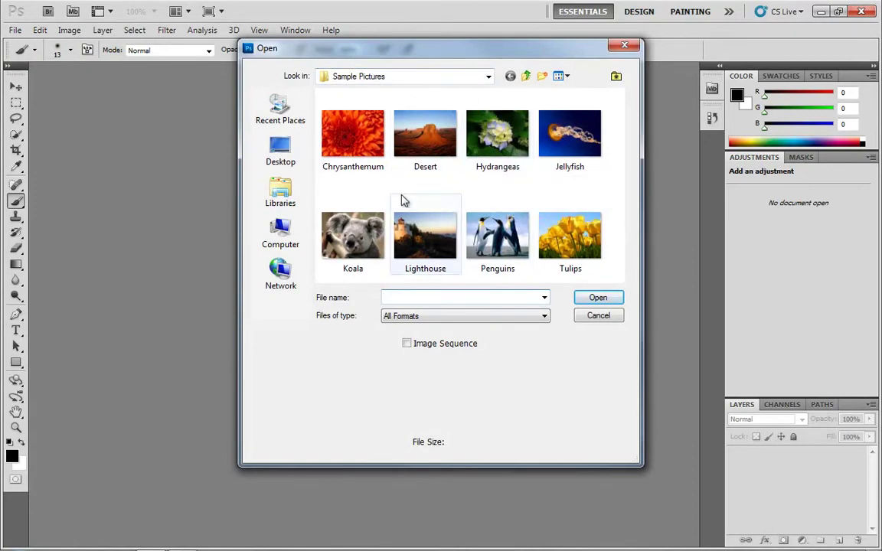
pyautogui.click(349, 244)
pyautogui.click(608, 298)
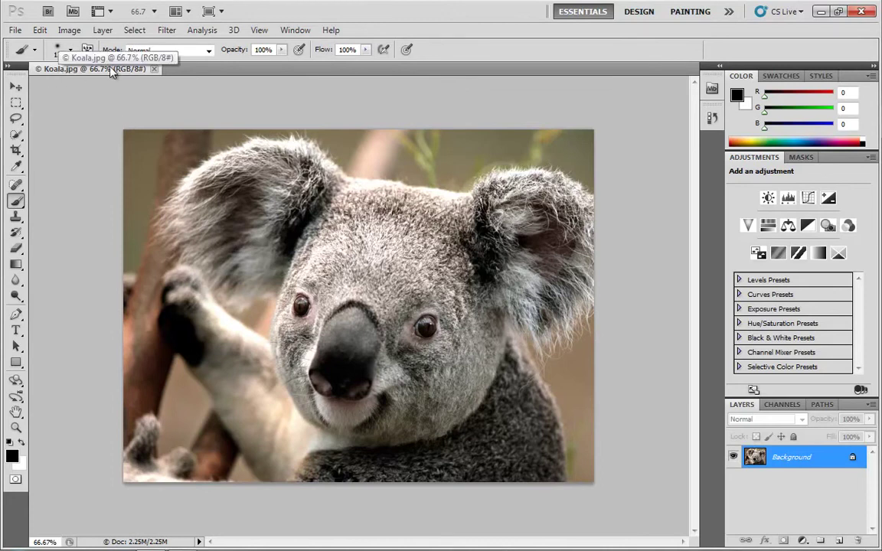
# Step: Zoom the koala photo to 100% and scroll to frame the koala's face
pyautogui.click(61, 542)
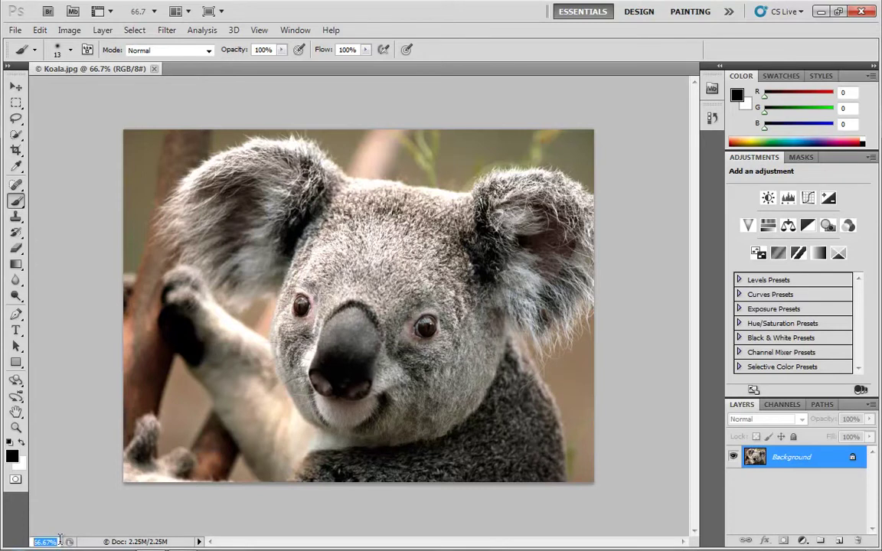
pyautogui.write('100')
pyautogui.press('Return')
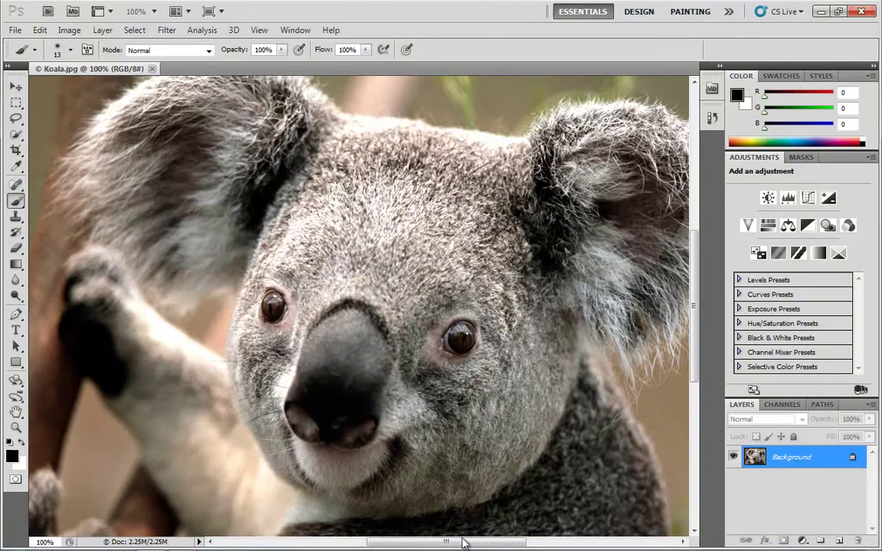
pyautogui.moveTo(433, 542)
pyautogui.mouseDown()
pyautogui.moveTo(378, 542)
pyautogui.moveTo(493, 542)
pyautogui.moveTo(448, 542)
pyautogui.mouseUp()
pyautogui.moveTo(696, 344)
pyautogui.mouseDown()
pyautogui.moveTo(675, 325)
pyautogui.moveTo(675, 347)
pyautogui.mouseUp()
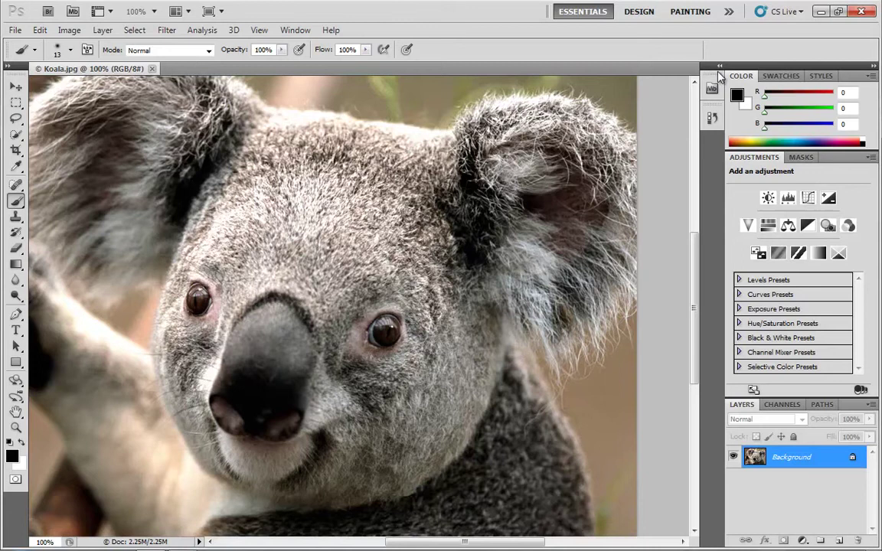
pyautogui.click(712, 90)
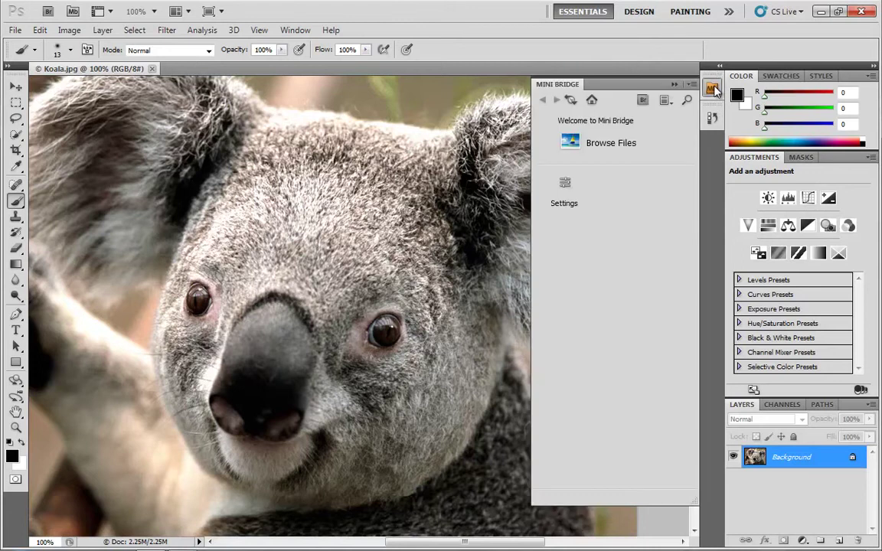
pyautogui.click(674, 86)
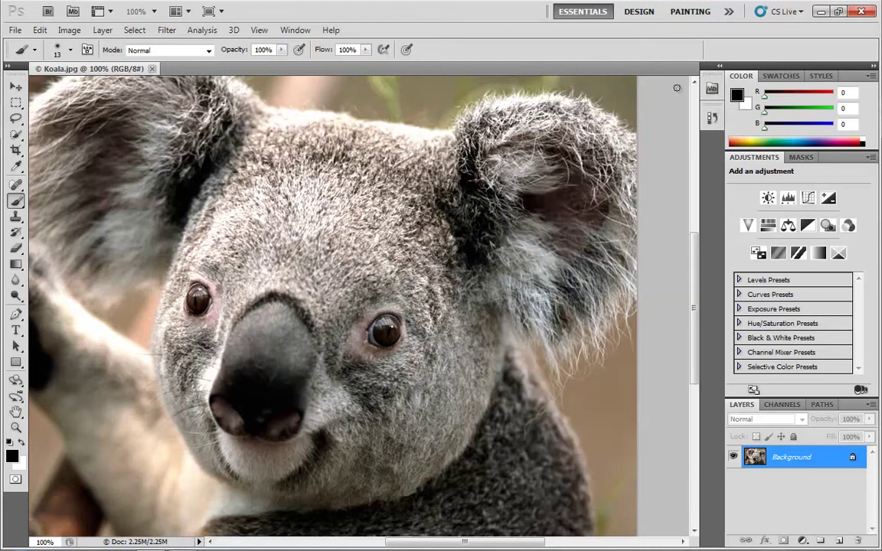
pyautogui.click(713, 119)
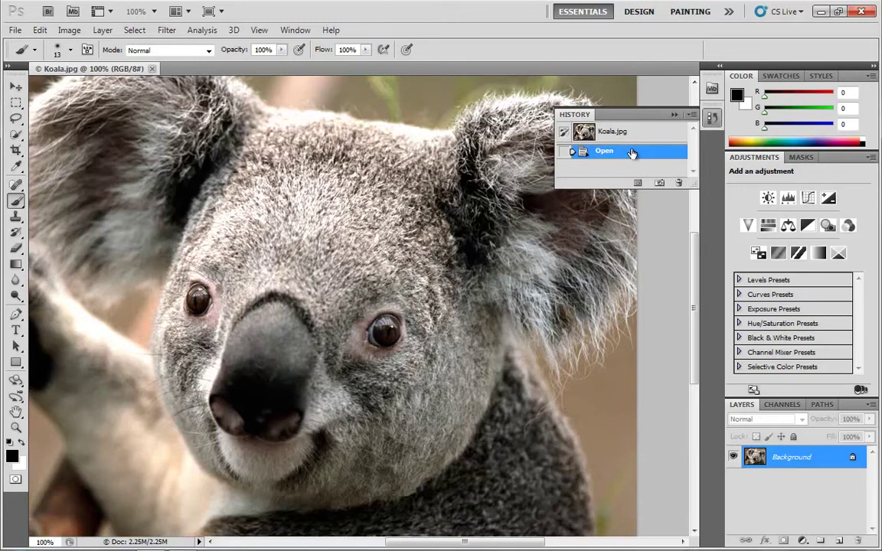
pyautogui.click(675, 116)
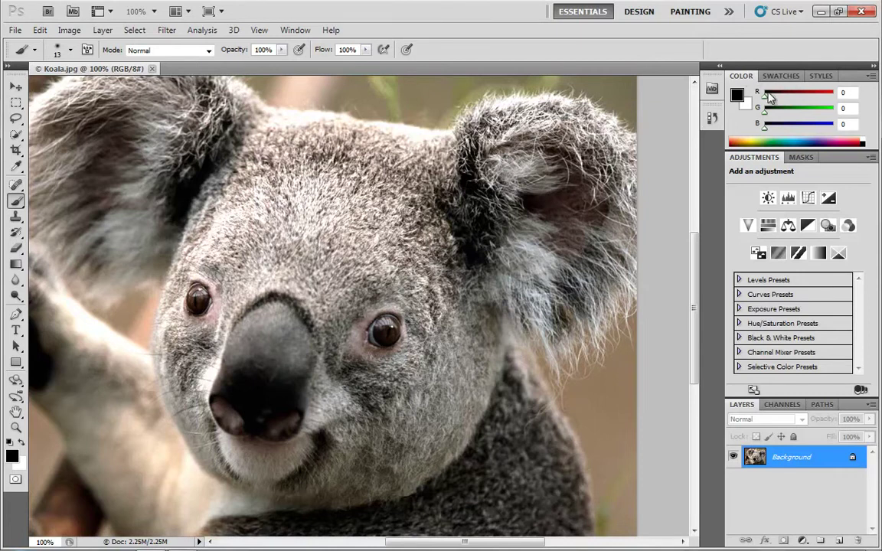
# Step: Set the Color panel sliders to R 0, G 163, B 136 for a teal foreground
pyautogui.moveTo(764, 96); pyautogui.dragTo(804, 143)
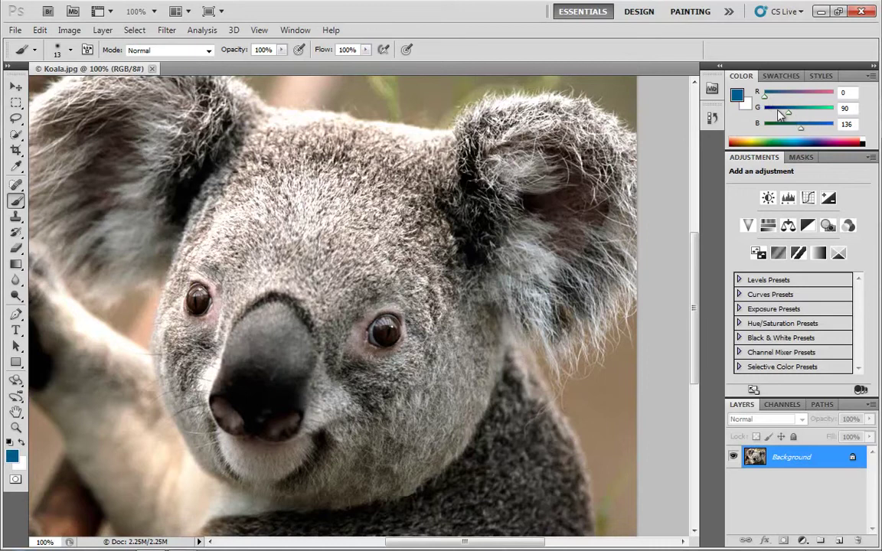
pyautogui.moveTo(789, 115); pyautogui.dragTo(807, 112)
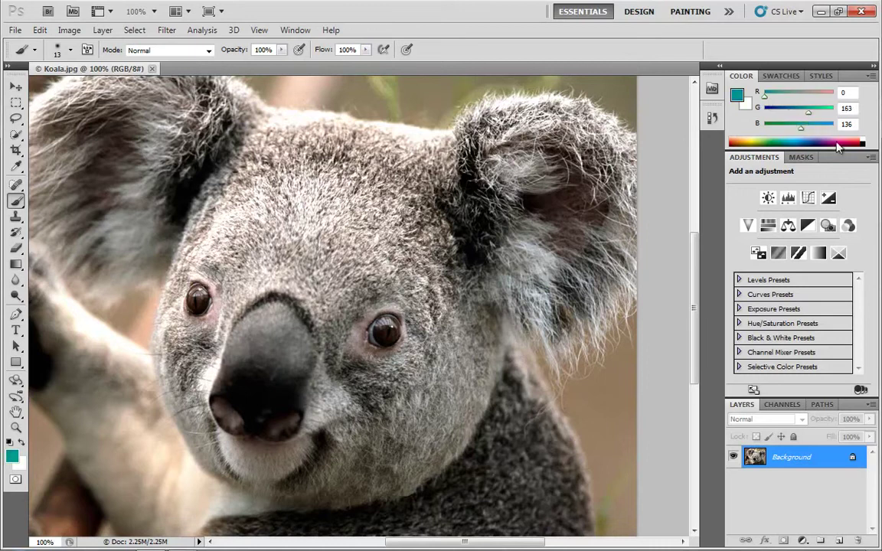
# Step: Set the foreground to green R 34, G 132, B 34, save it as a swatch, then show Styles
pyautogui.click(775, 76)
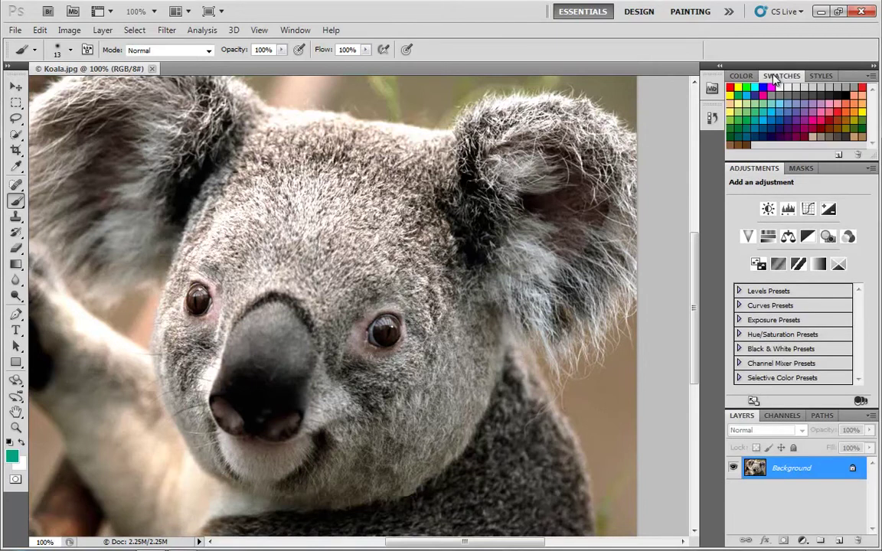
pyautogui.click(13, 457)
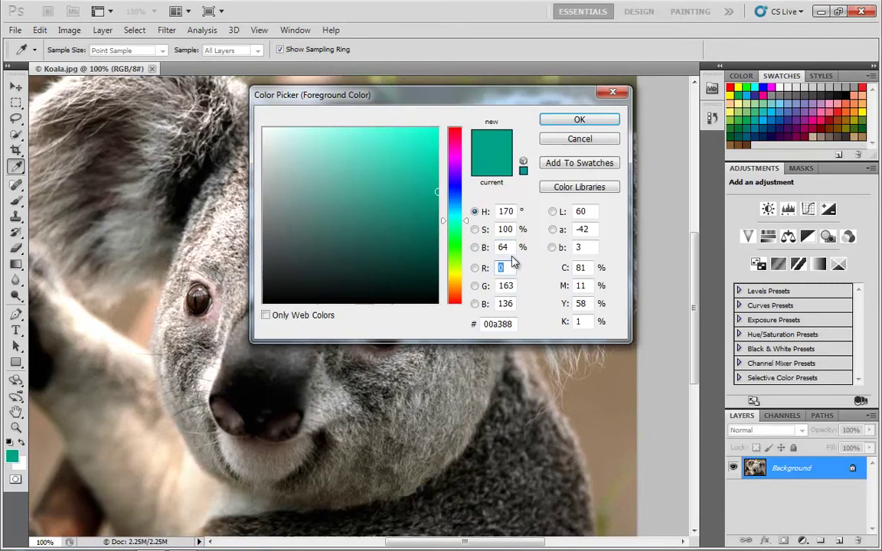
pyautogui.click(457, 244)
pyautogui.moveTo(411, 201)
pyautogui.mouseDown()
pyautogui.moveTo(417, 150)
pyautogui.moveTo(390, 199)
pyautogui.moveTo(405, 218)
pyautogui.moveTo(395, 211)
pyautogui.mouseUp()
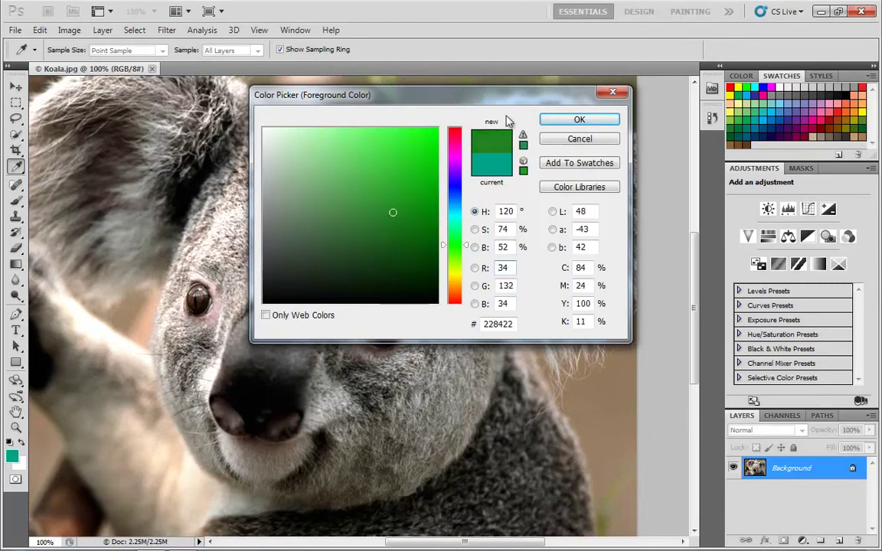
pyautogui.click(556, 121)
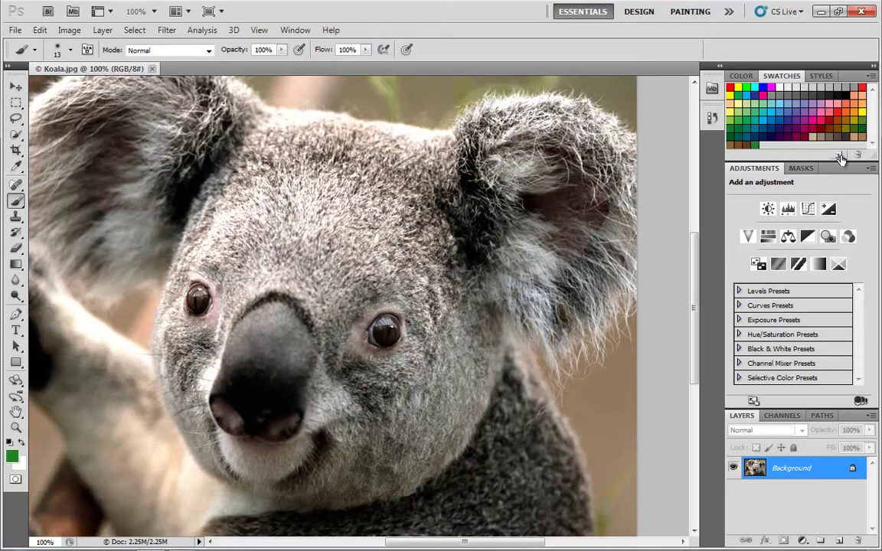
pyautogui.click(755, 143)
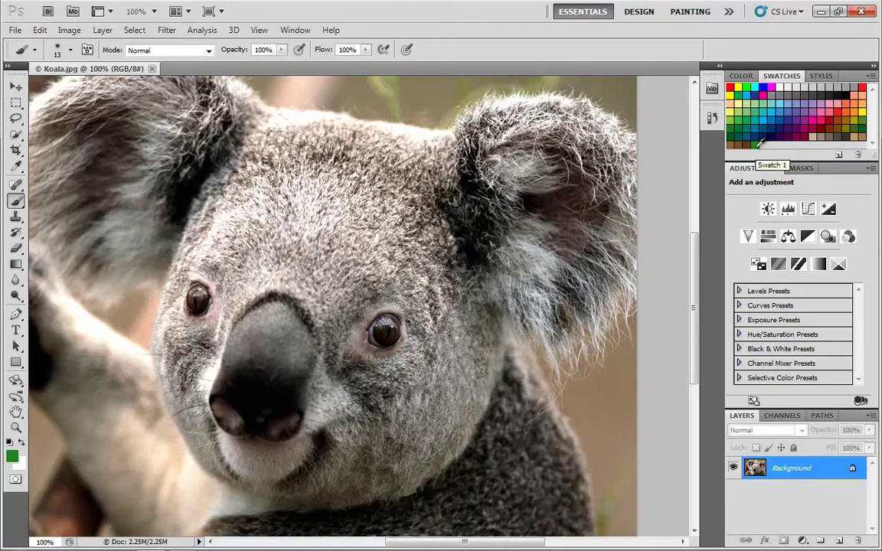
pyautogui.click(820, 76)
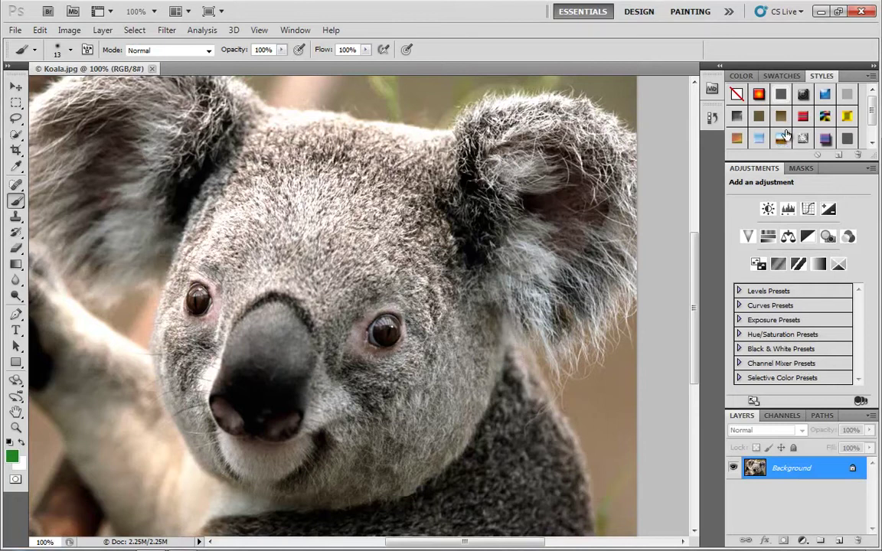
# Step: Switch to the Color tab to show the RGB sliders at 34, 132, 34
pyautogui.click(741, 77)
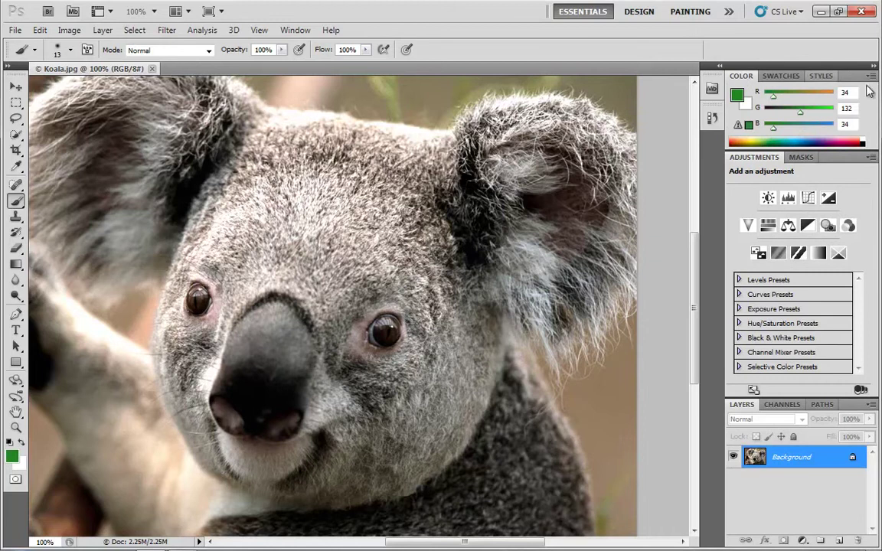
pyautogui.click(767, 227)
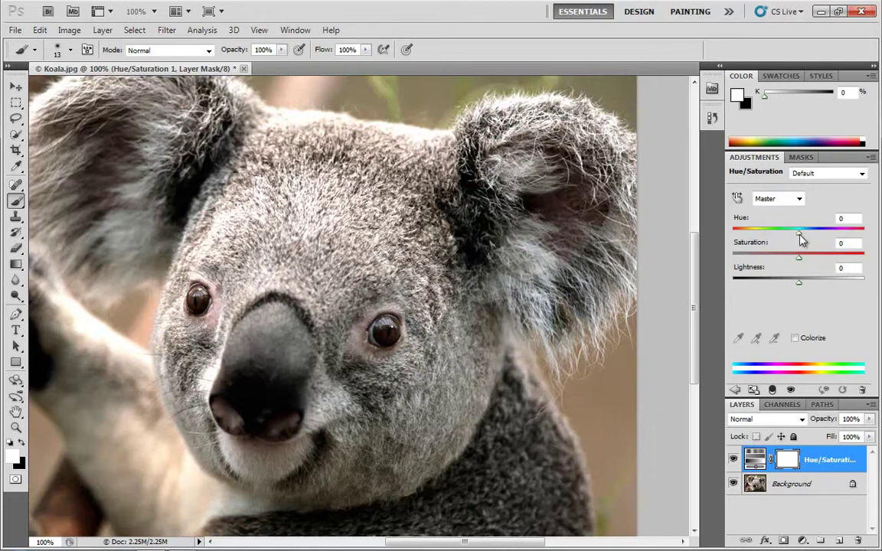
pyautogui.moveTo(803, 237); pyautogui.dragTo(860, 242)
pyautogui.moveTo(798, 258); pyautogui.dragTo(827, 287)
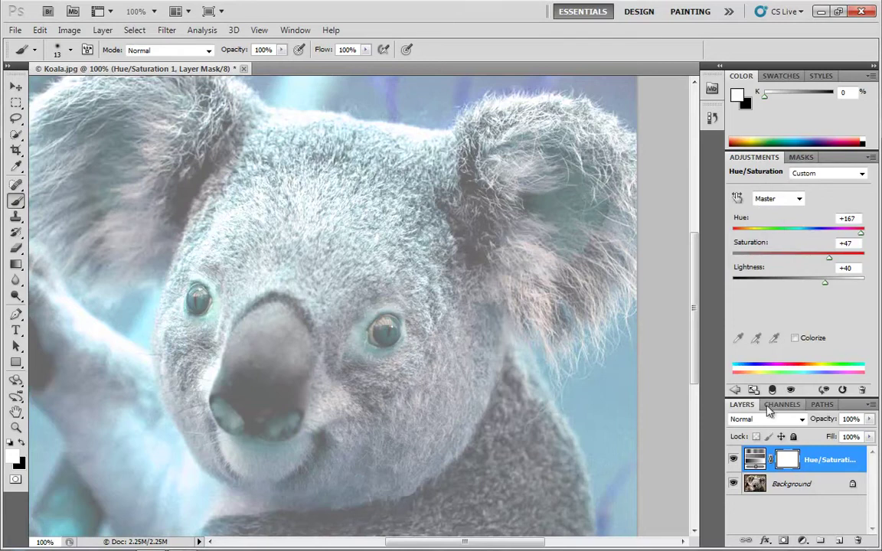
pyautogui.click(735, 392)
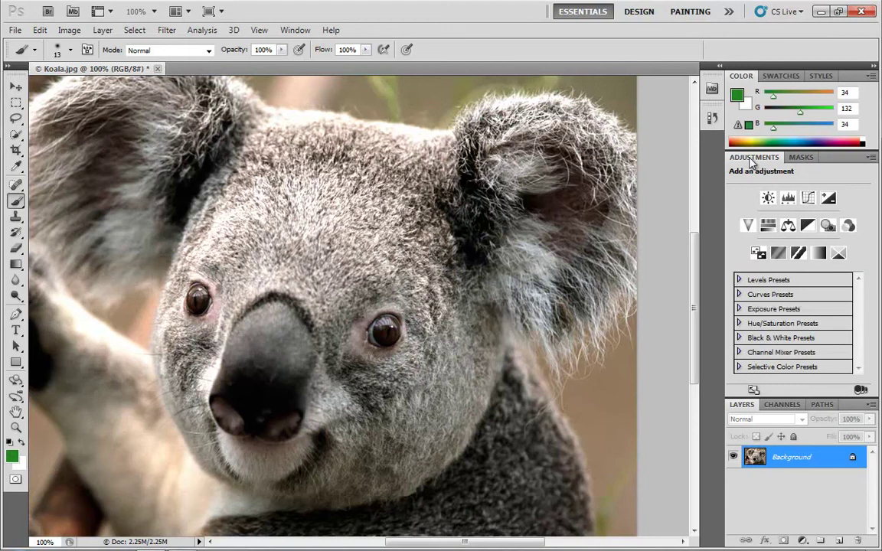
# Step: View the Masks panel settings, then return to the list of adjustment types
pyautogui.click(802, 159)
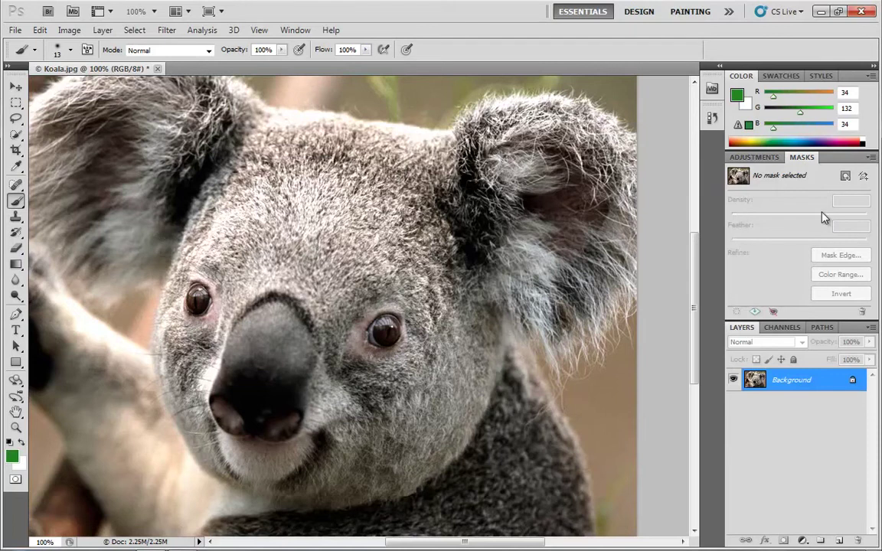
pyautogui.click(754, 157)
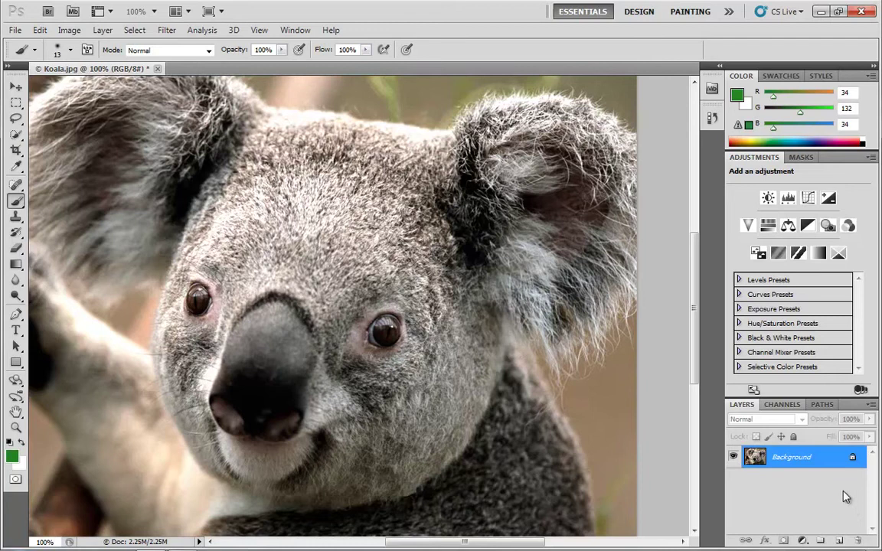
# Step: Add a new empty Layer 1 above the koala's Background layer
pyautogui.click(840, 541)
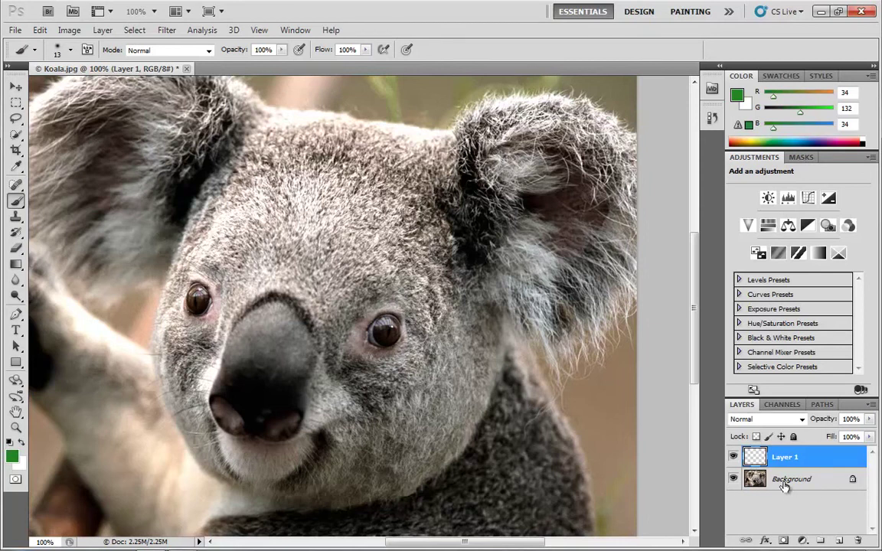
# Step: Paint green loops around the koala's nose and eye, then move the scribble toward the lower right
pyautogui.moveTo(222, 320)
pyautogui.mouseDown()
pyautogui.moveTo(276, 228)
pyautogui.moveTo(233, 301)
pyautogui.moveTo(422, 300)
pyautogui.mouseUp()
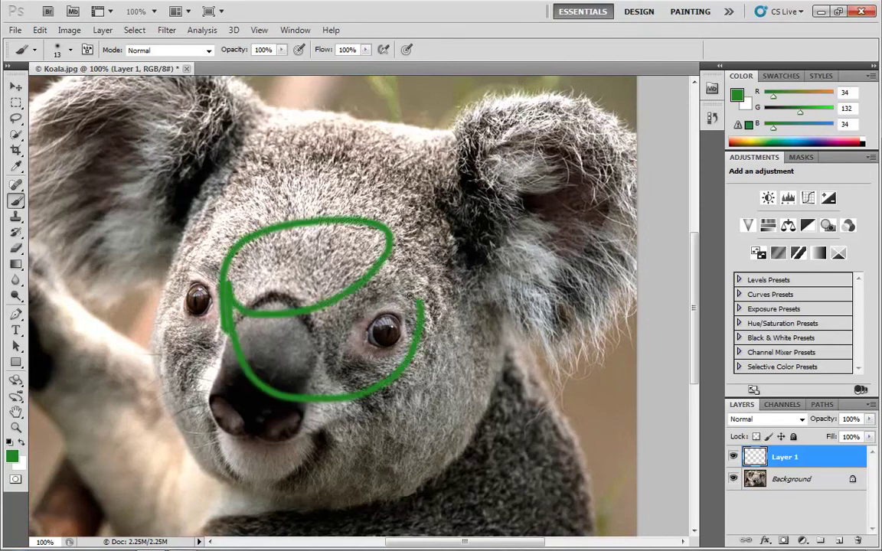
pyautogui.moveTo(352, 306)
pyautogui.mouseDown()
pyautogui.moveTo(145, 254)
pyautogui.moveTo(106, 303)
pyautogui.moveTo(272, 371)
pyautogui.moveTo(392, 260)
pyautogui.moveTo(337, 306)
pyautogui.mouseUp()
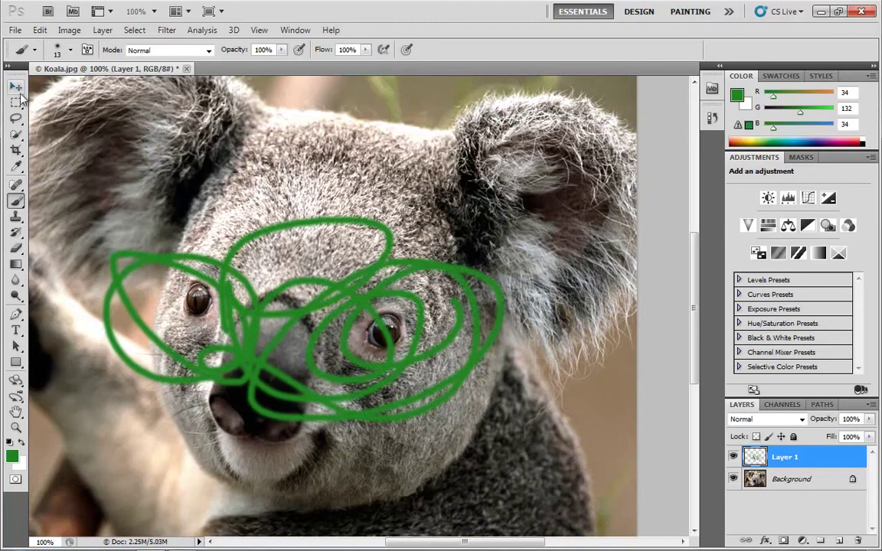
pyautogui.click(15, 86)
pyautogui.moveTo(272, 337)
pyautogui.mouseDown()
pyautogui.moveTo(348, 245)
pyautogui.moveTo(429, 222)
pyautogui.moveTo(306, 379)
pyautogui.moveTo(302, 363)
pyautogui.mouseUp()
# Step: Toggle Layer 1's visibility off and back on, then drag Layer 1 to the trash
pyautogui.click(733, 457)
pyautogui.click(733, 457)
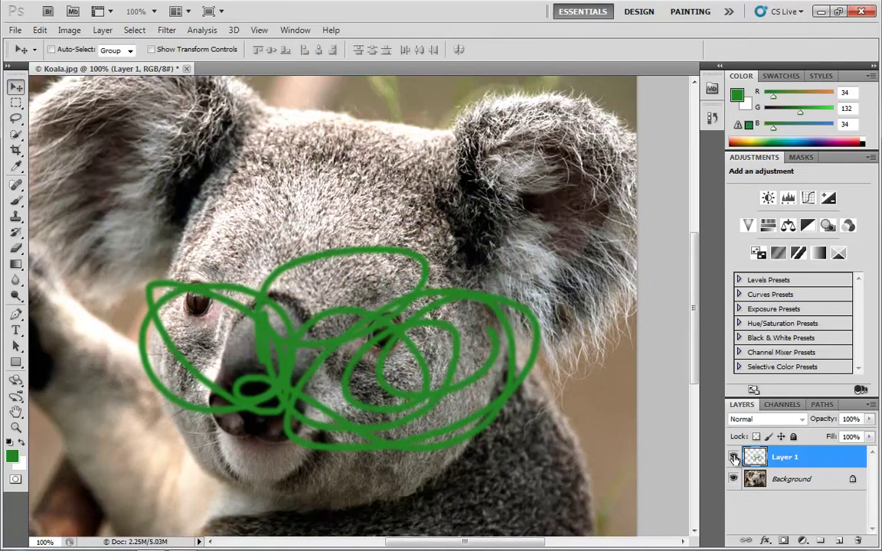
pyautogui.click(733, 457)
pyautogui.click(733, 457)
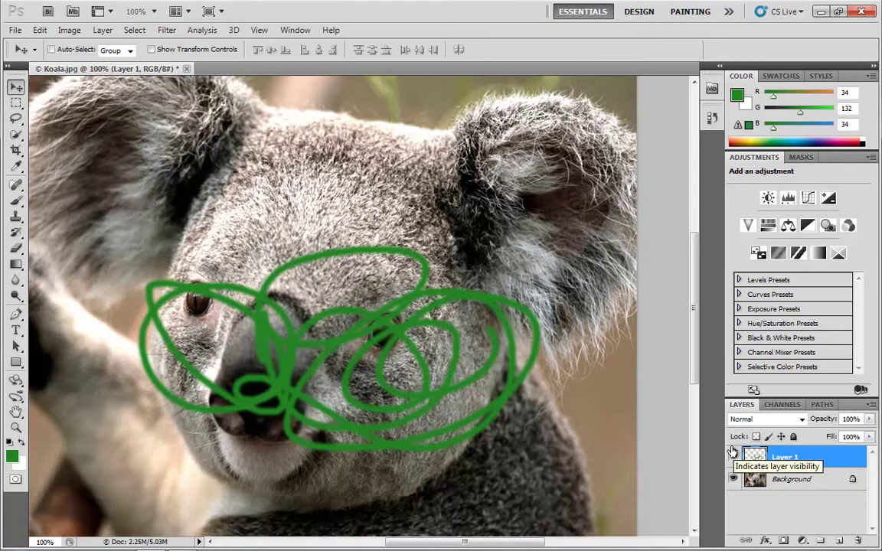
pyautogui.click(733, 456)
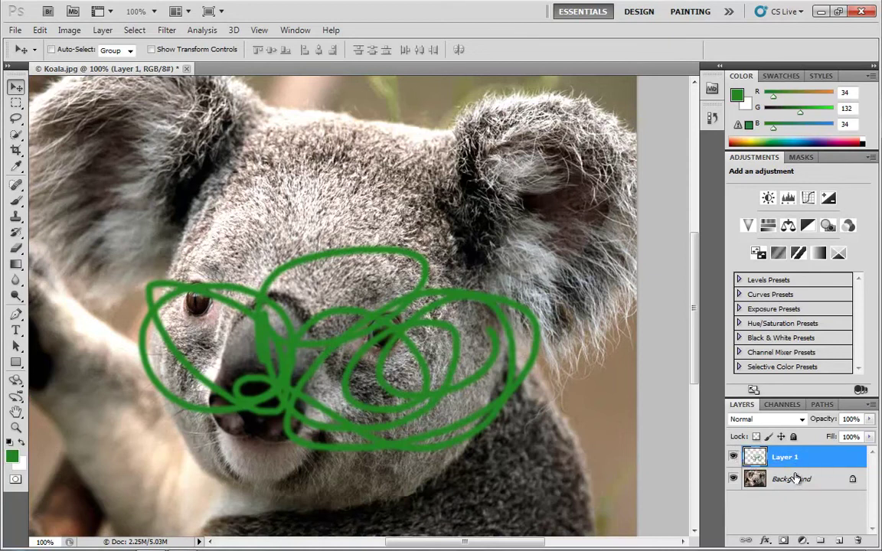
pyautogui.moveTo(788, 457)
pyautogui.mouseDown()
pyautogui.moveTo(801, 493)
pyautogui.moveTo(804, 483)
pyautogui.mouseUp()
pyautogui.press('Delete')
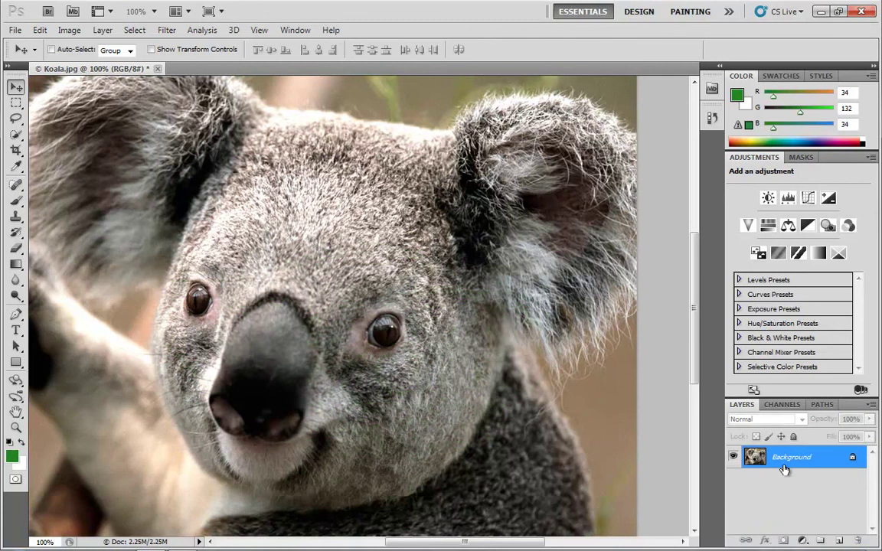
pyautogui.hotkey('ctrl', 'z')
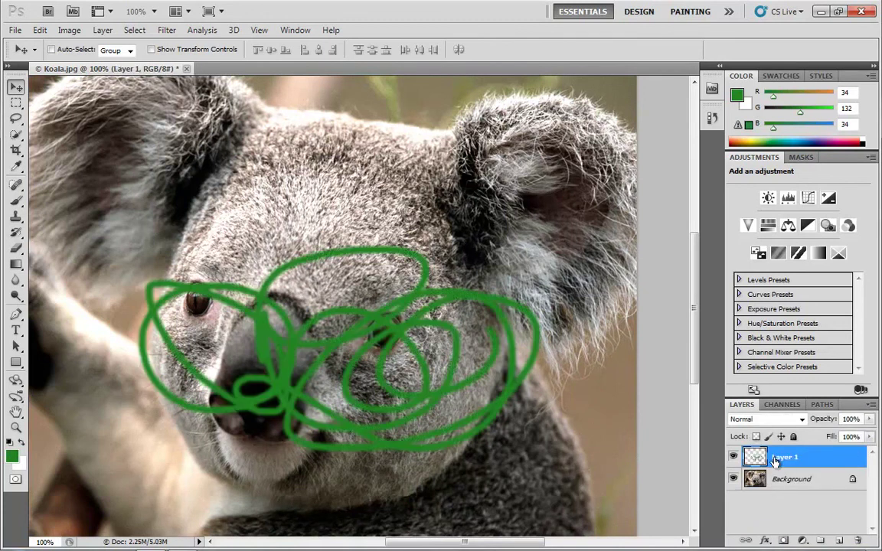
pyautogui.moveTo(758, 456)
pyautogui.mouseDown()
pyautogui.moveTo(775, 505)
pyautogui.moveTo(841, 521)
pyautogui.moveTo(859, 540)
pyautogui.mouseUp()
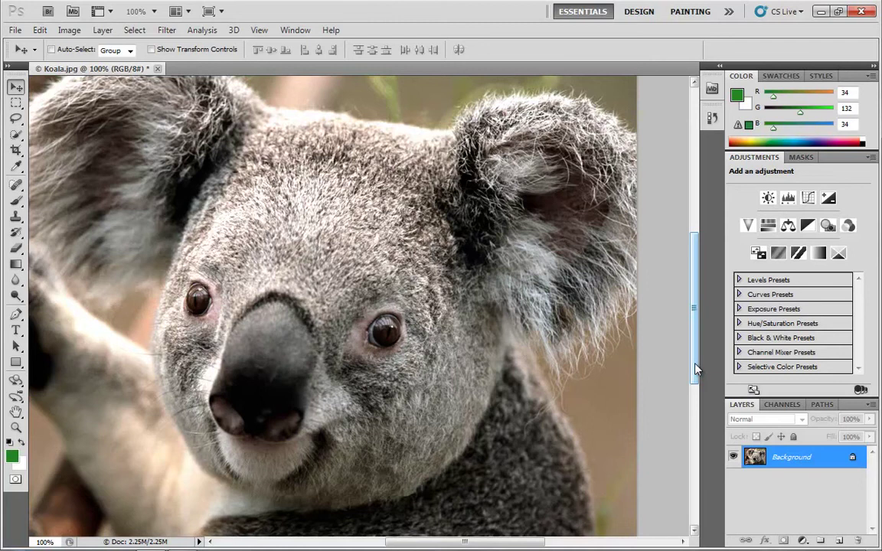
# Step: In the Channels panel, view Red, Green and Blue alone, then return to the RGB composite
pyautogui.click(782, 406)
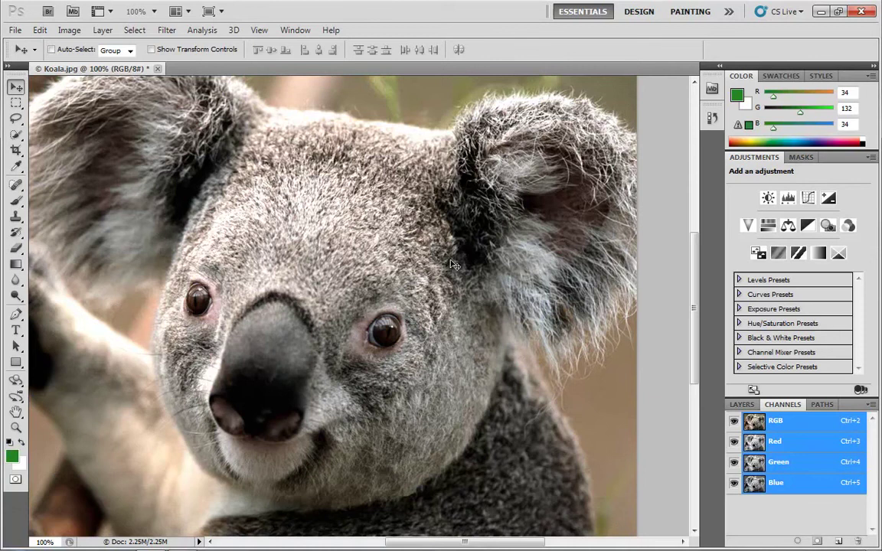
pyautogui.click(782, 444)
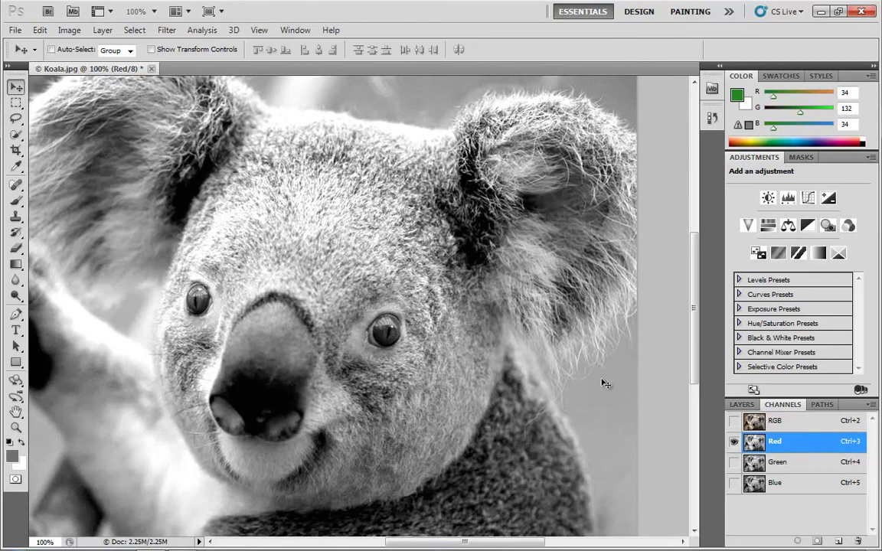
pyautogui.click(792, 463)
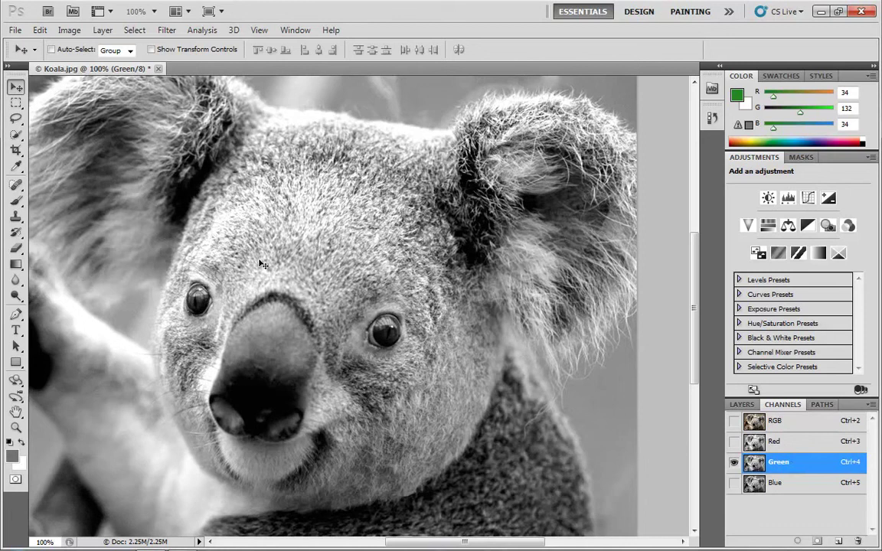
pyautogui.click(798, 487)
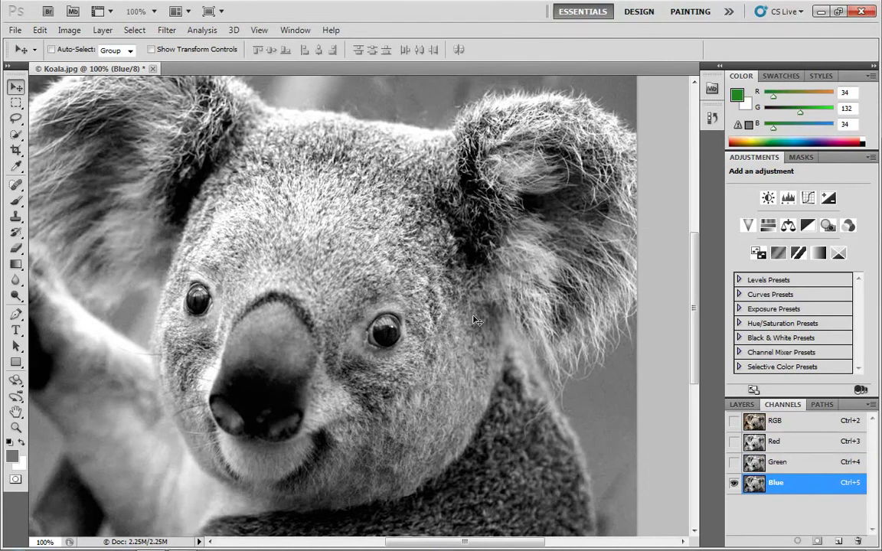
pyautogui.click(797, 424)
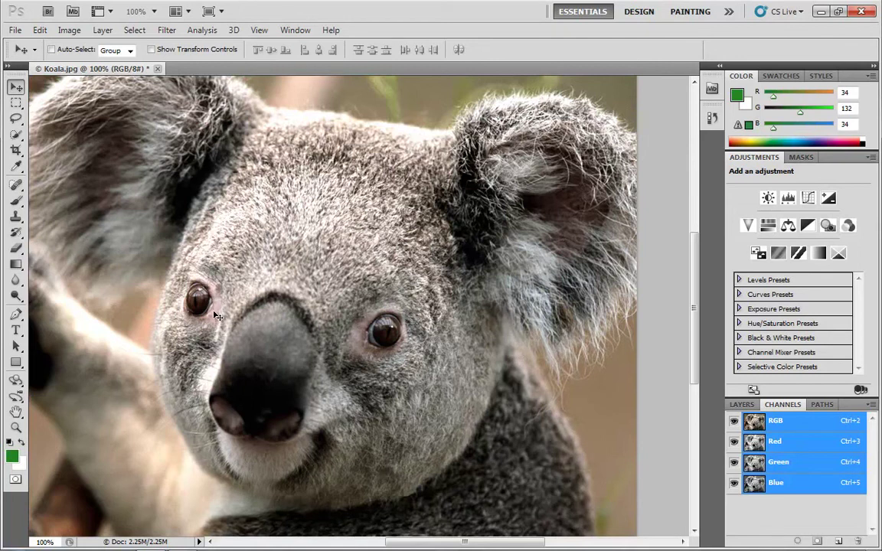
# Step: Zoom into the koala's left eye, compare the Red, RGB, Green and Blue channels, then open the File menu
pyautogui.press('z')
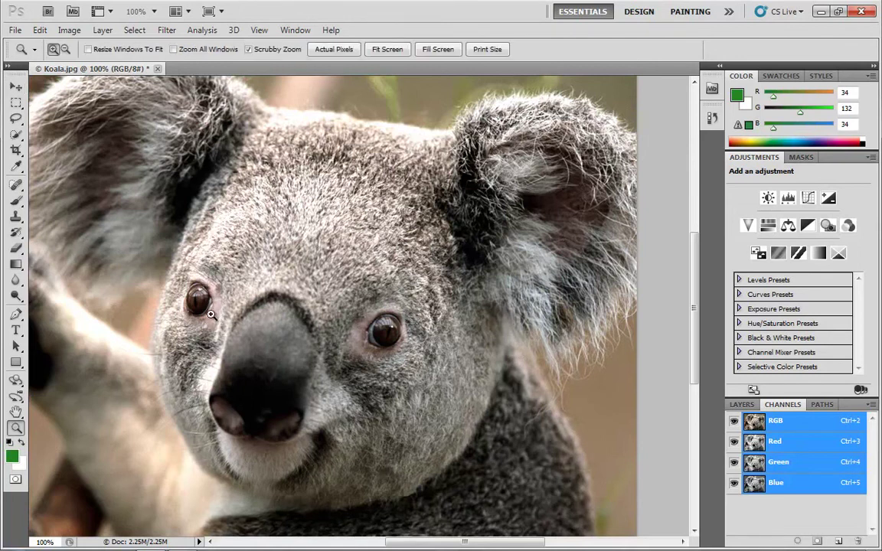
pyautogui.moveTo(151, 258); pyautogui.dragTo(240, 319)
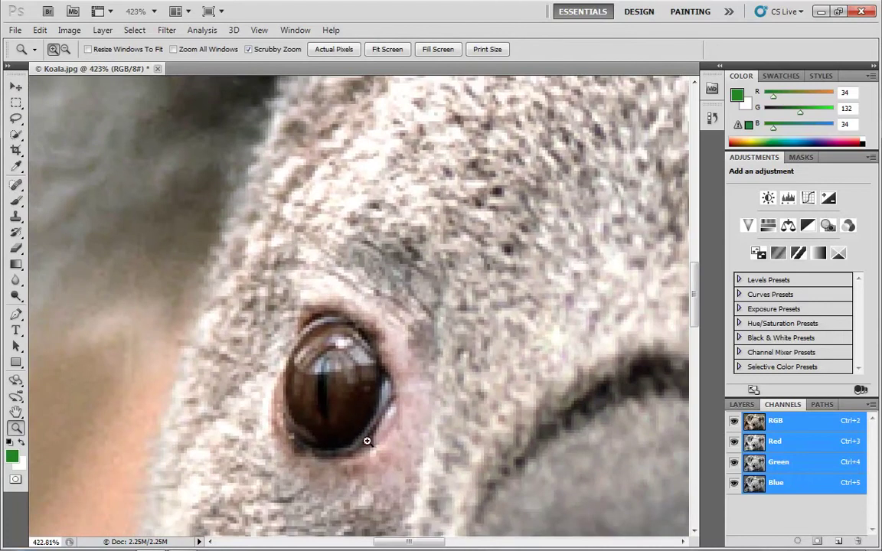
pyautogui.click(785, 443)
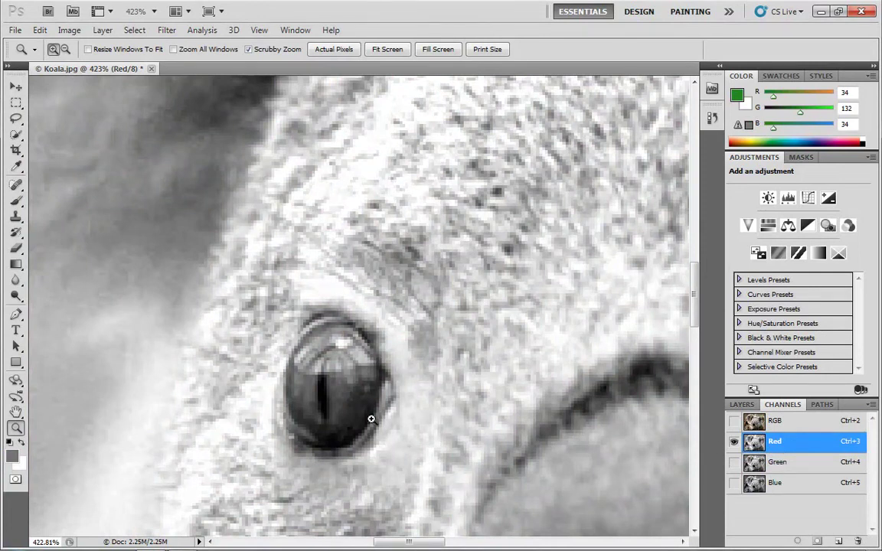
pyautogui.click(786, 421)
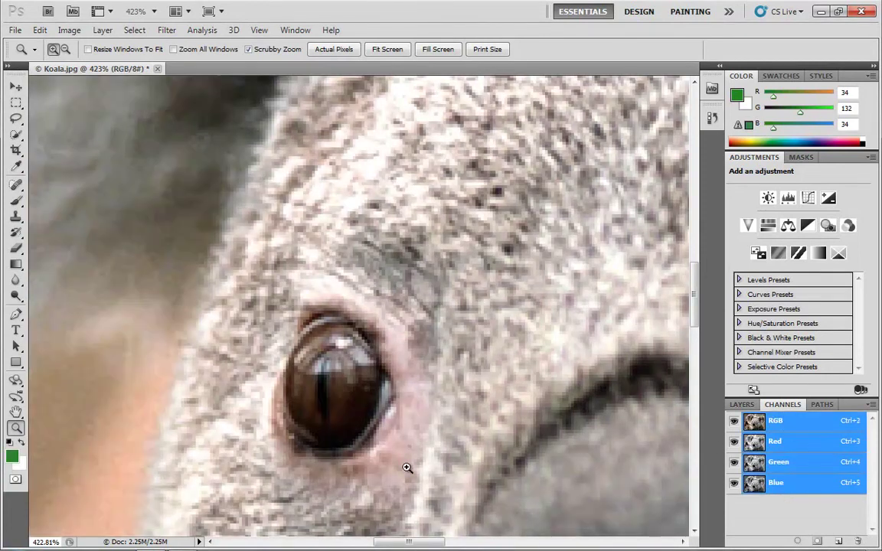
pyautogui.click(783, 464)
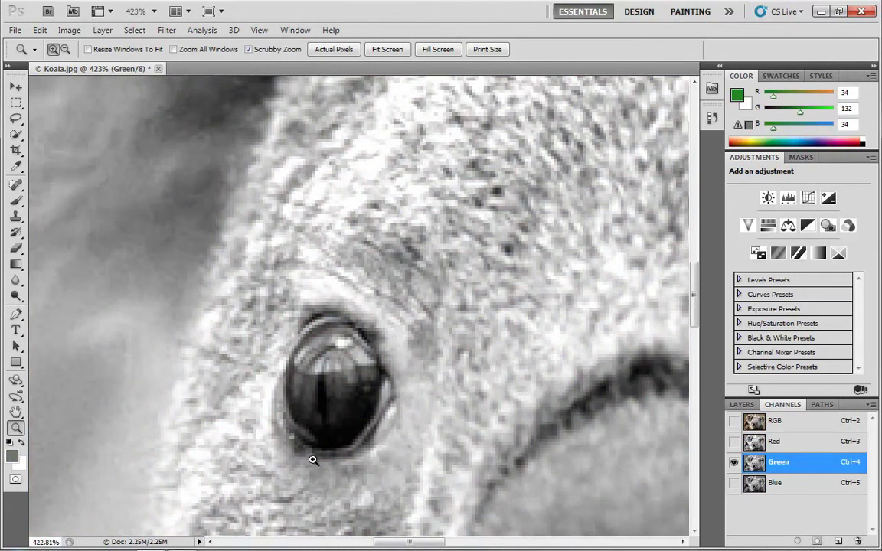
pyautogui.click(760, 483)
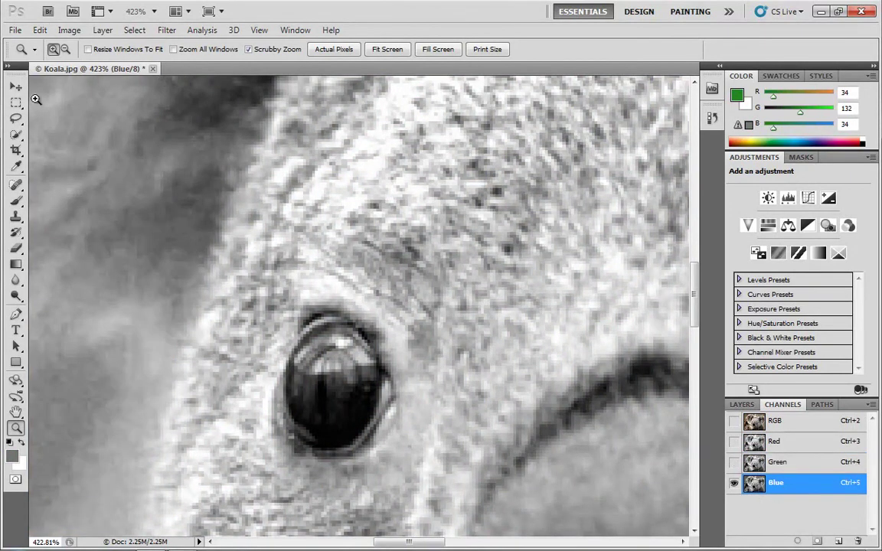
pyautogui.click(14, 30)
# Step: Open Chrysanthemum.jpg from the Sample Pictures folder
pyautogui.click(30, 57)
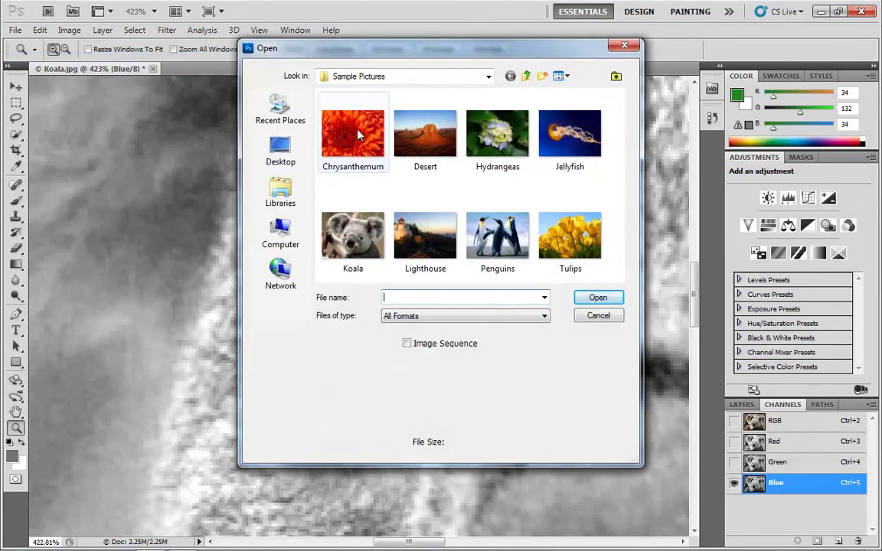
pyautogui.click(356, 134)
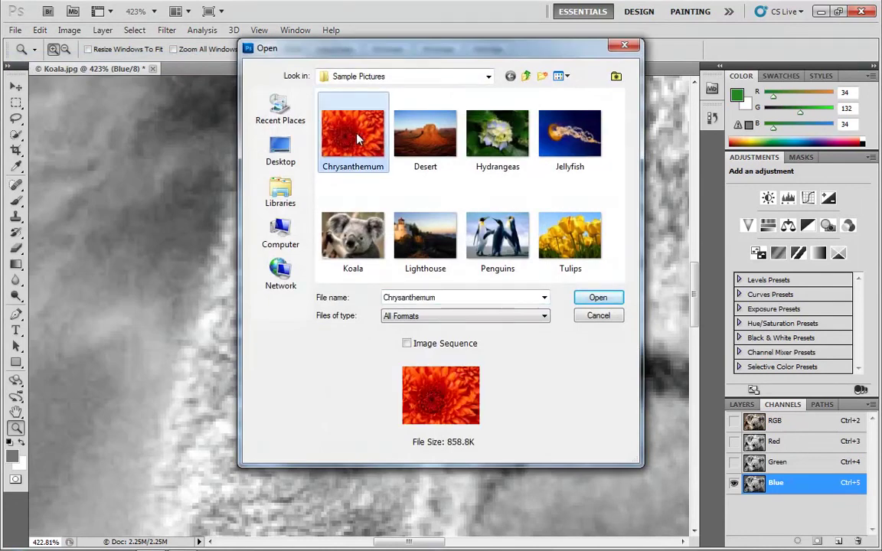
pyautogui.doubleClick(357, 134)
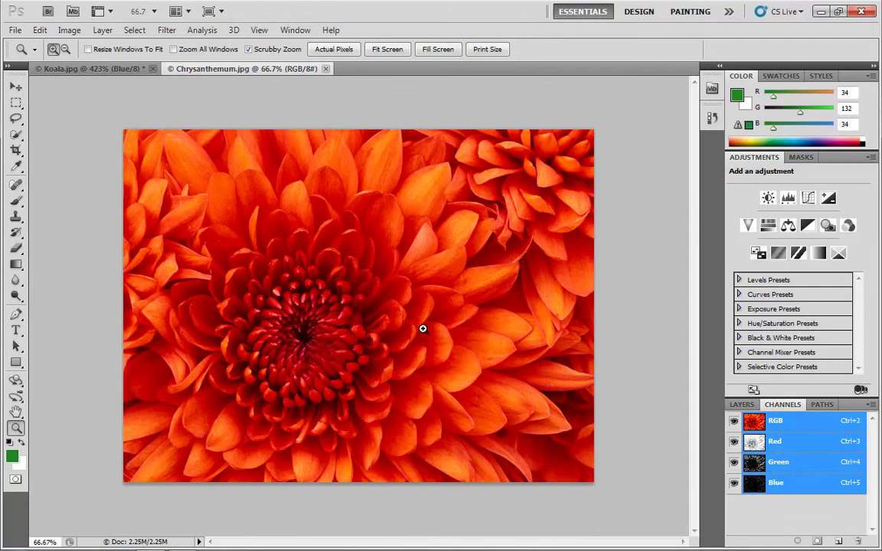
# Step: View the flower's Red, Green and Blue channels, return to RGB, then show the empty Paths panel
pyautogui.click(790, 448)
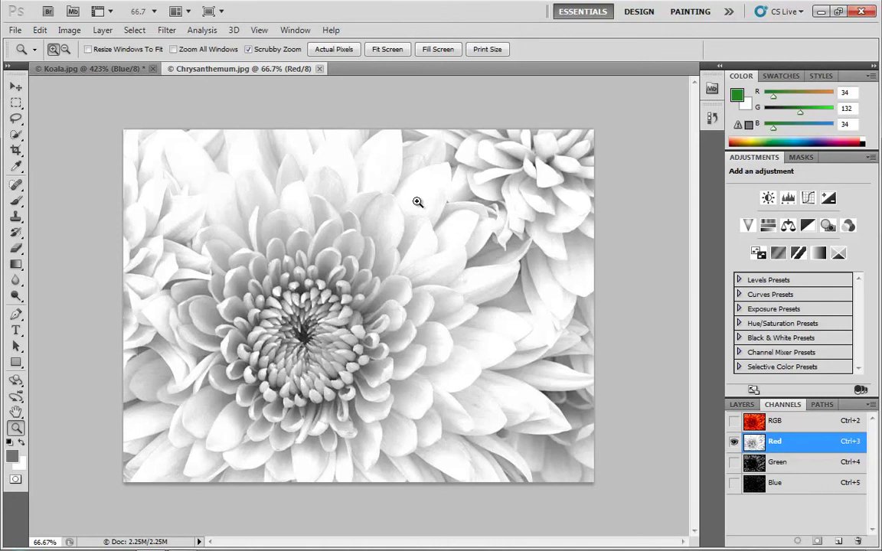
pyautogui.click(785, 464)
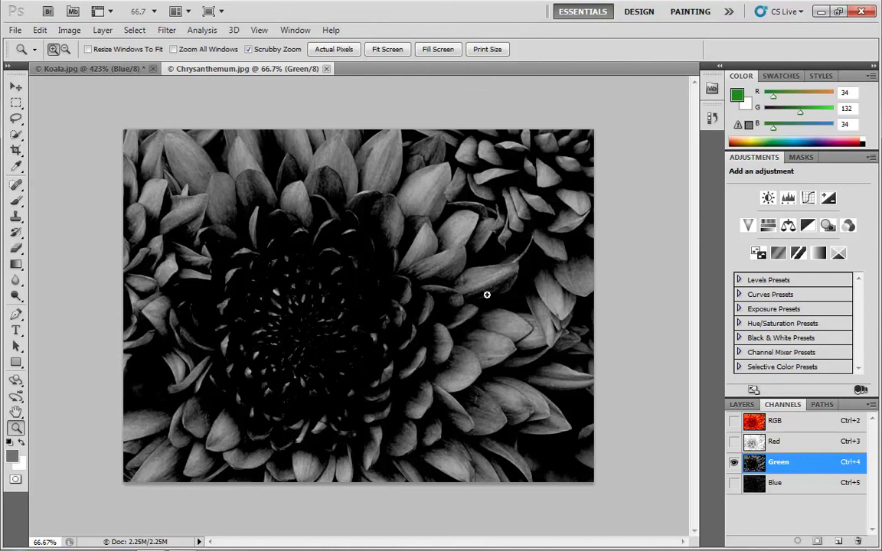
pyautogui.click(754, 482)
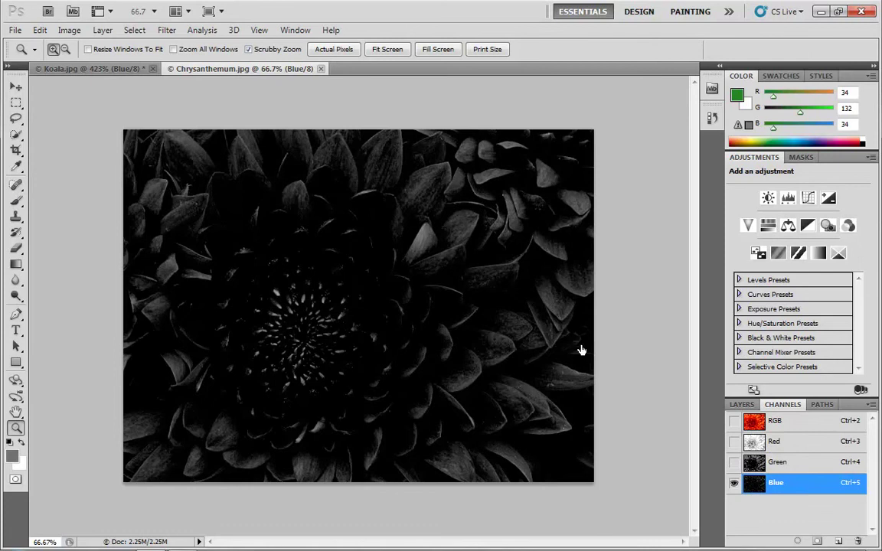
pyautogui.click(800, 426)
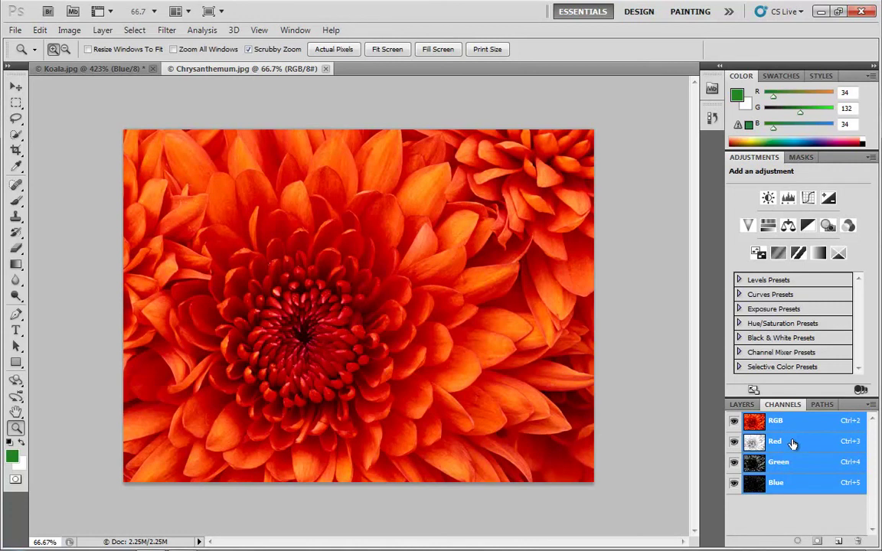
pyautogui.click(819, 405)
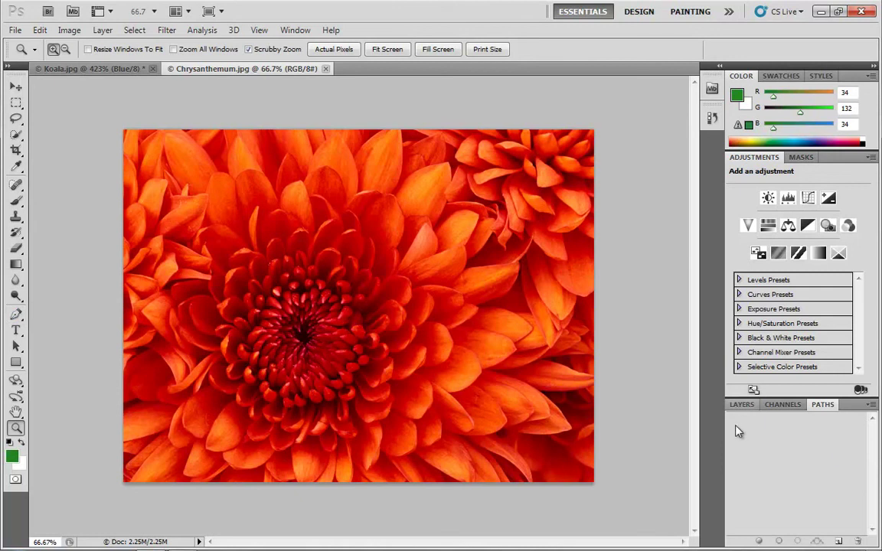
# Step: Sketch a three-anchor curved Pen path on the flower, then switch back to the Layers panel
pyautogui.click(16, 314)
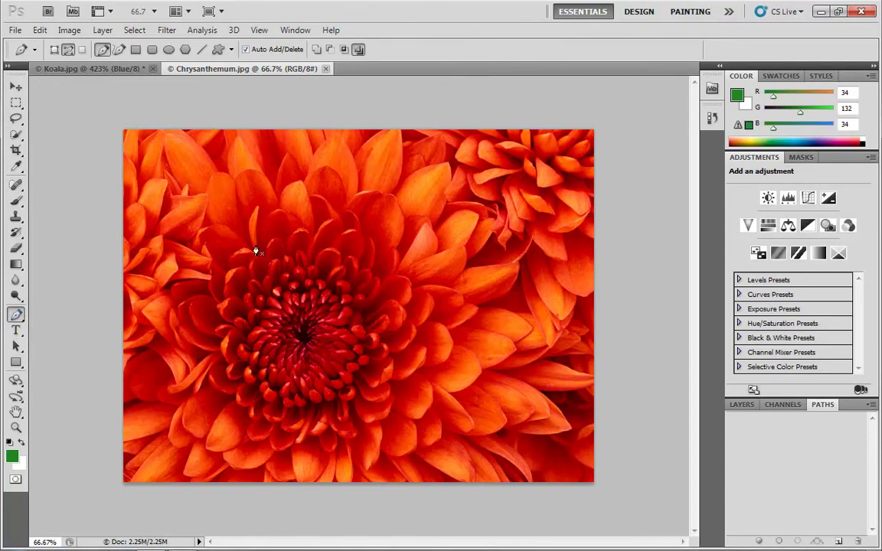
pyautogui.moveTo(197, 190); pyautogui.dragTo(264, 207)
pyautogui.moveTo(414, 289); pyautogui.dragTo(353, 362)
pyautogui.moveTo(254, 413); pyautogui.dragTo(457, 443)
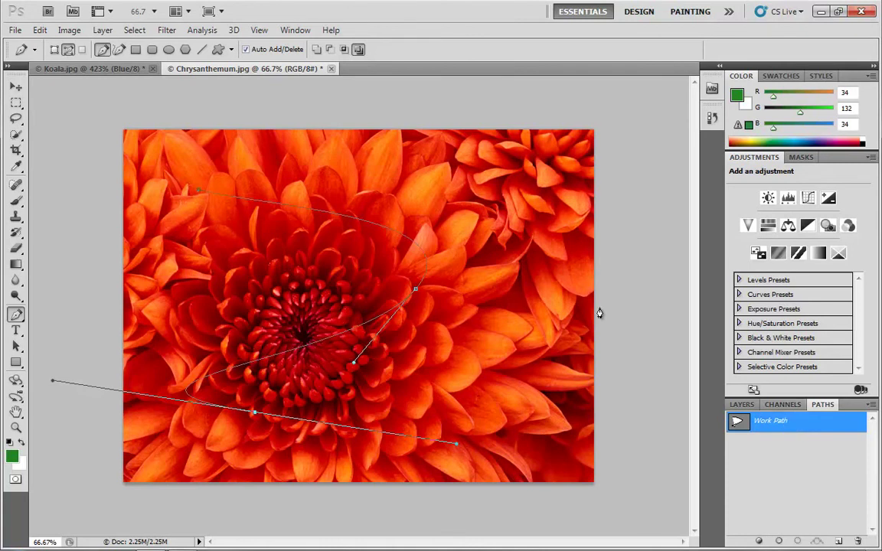
pyautogui.moveTo(791, 427); pyautogui.dragTo(858, 540)
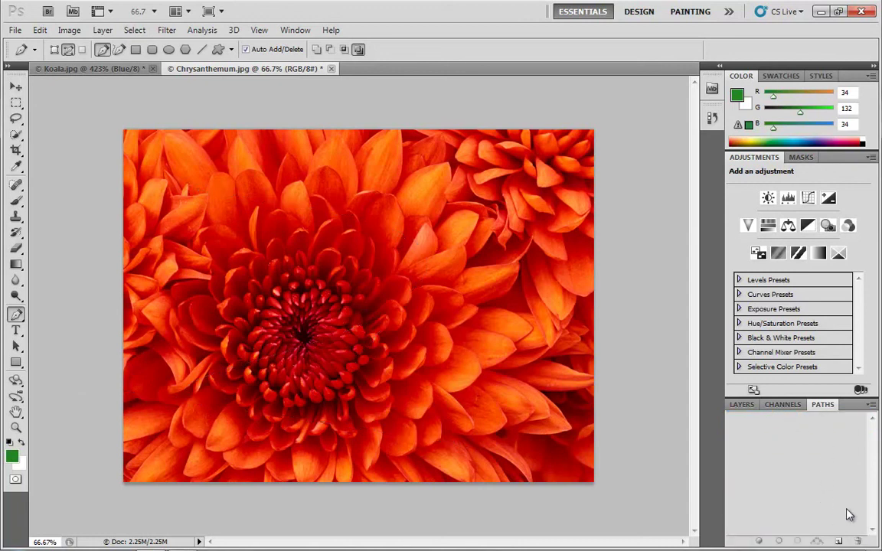
pyautogui.click(741, 404)
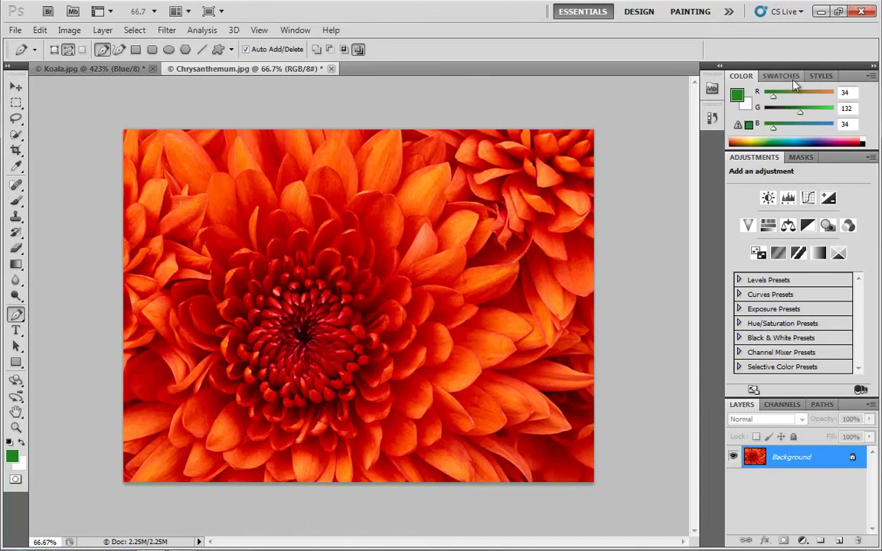
pyautogui.click(871, 80)
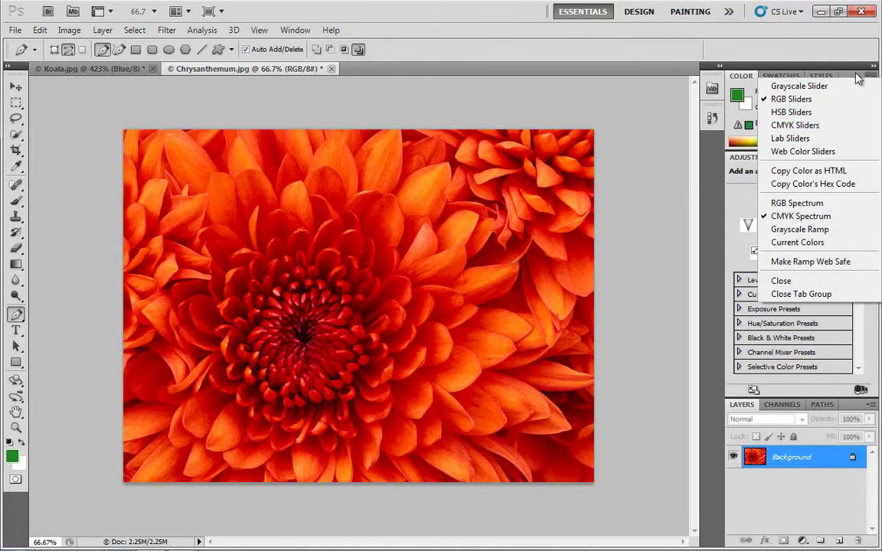
pyautogui.click(871, 79)
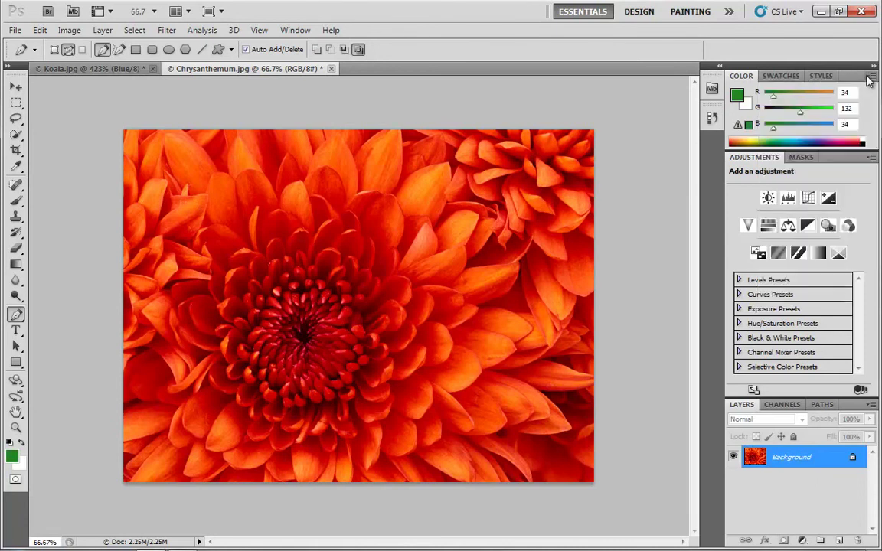
pyautogui.click(870, 79)
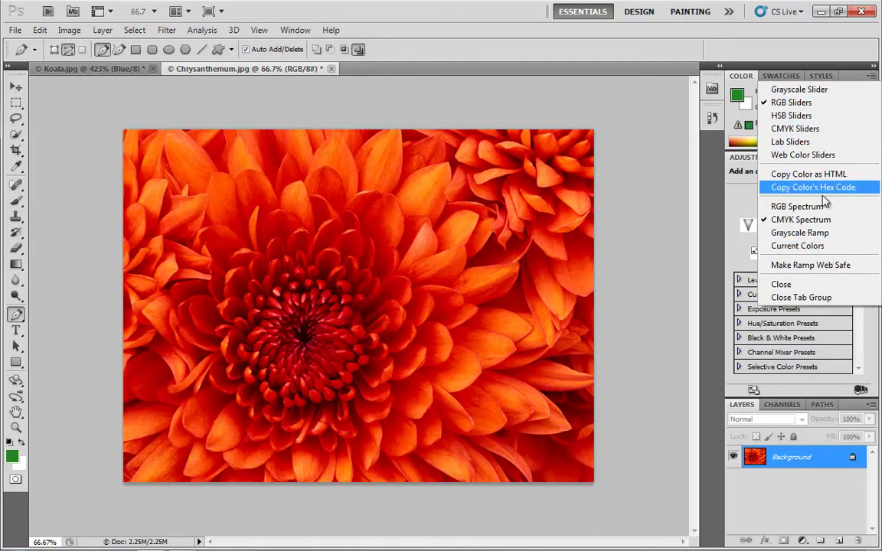
pyautogui.click(872, 408)
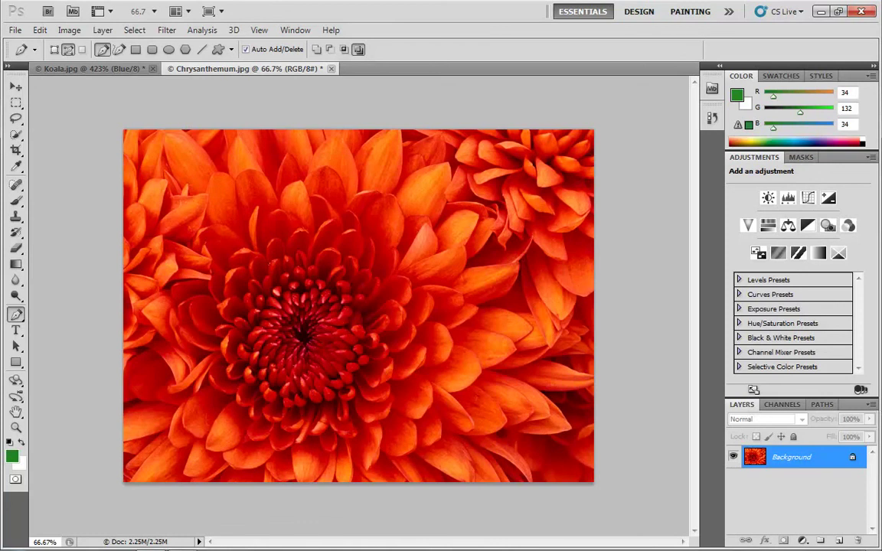
pyautogui.click(872, 406)
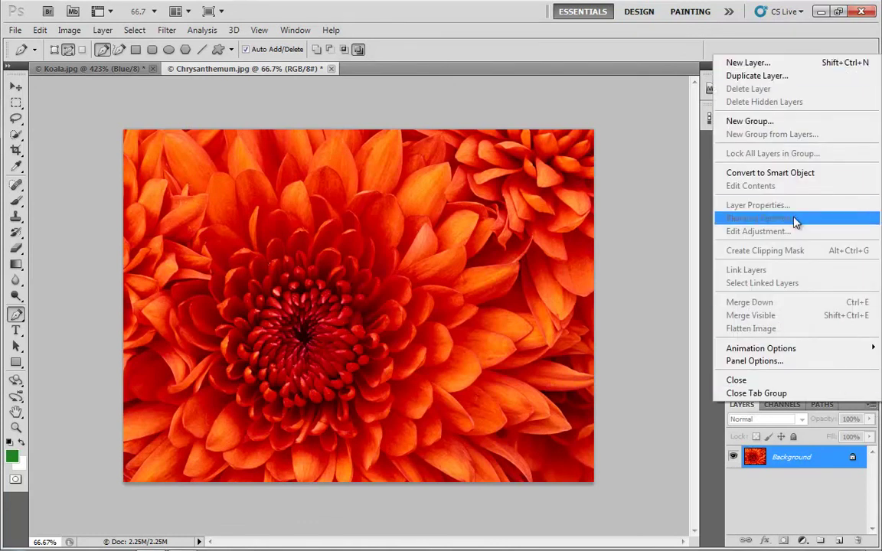
pyautogui.click(782, 484)
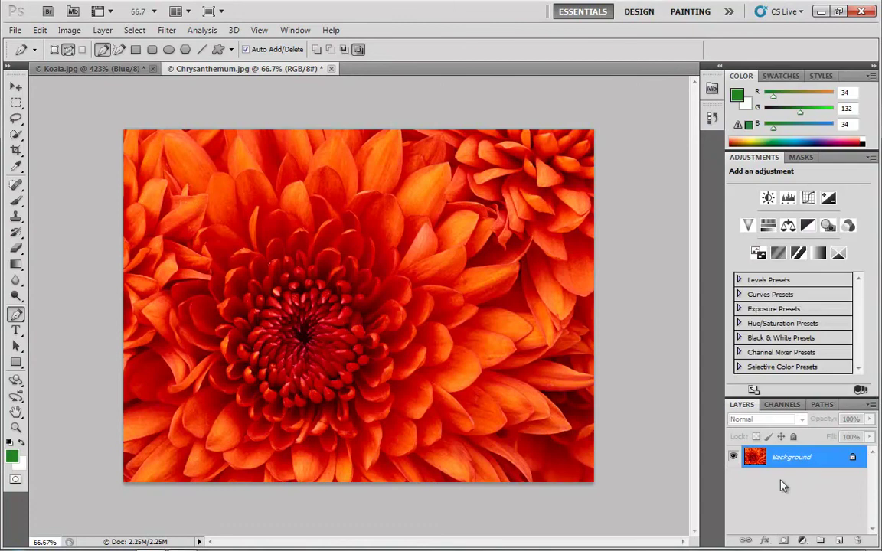
pyautogui.click(780, 405)
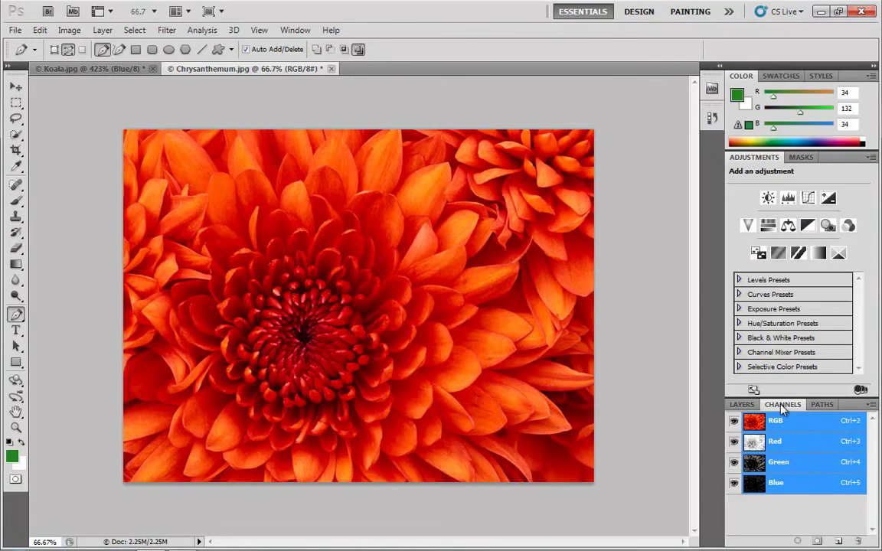
pyautogui.click(871, 406)
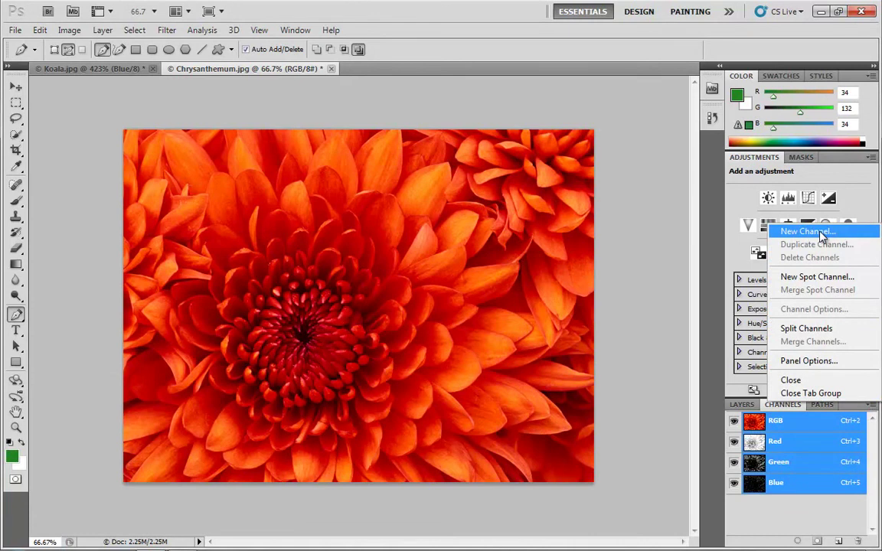
pyautogui.click(871, 406)
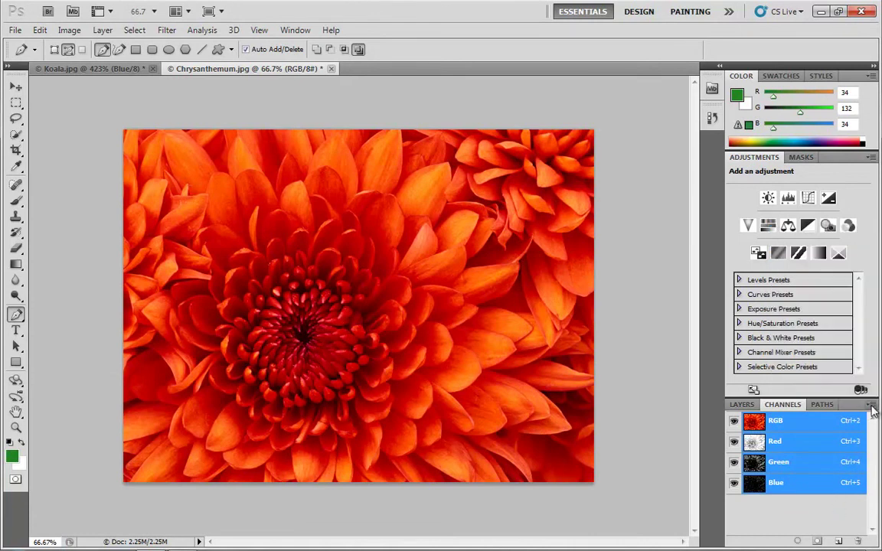
pyautogui.click(822, 404)
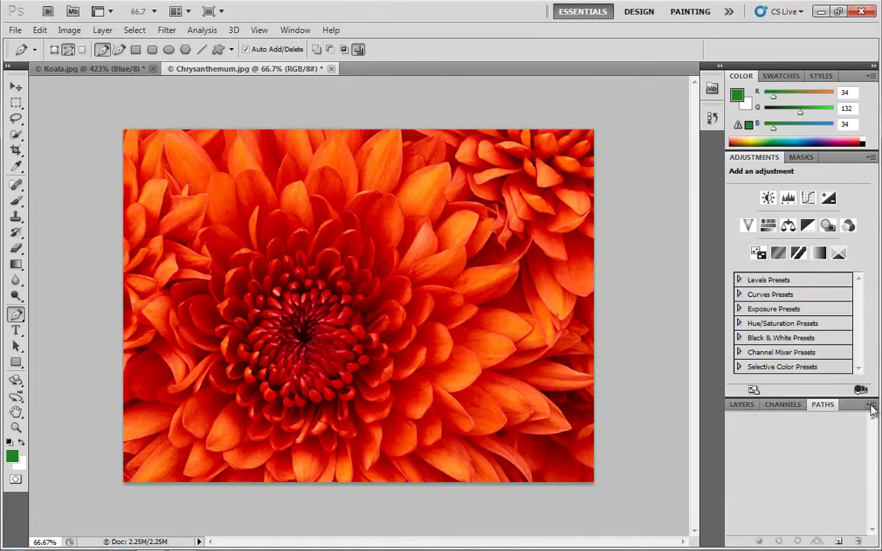
pyautogui.click(740, 404)
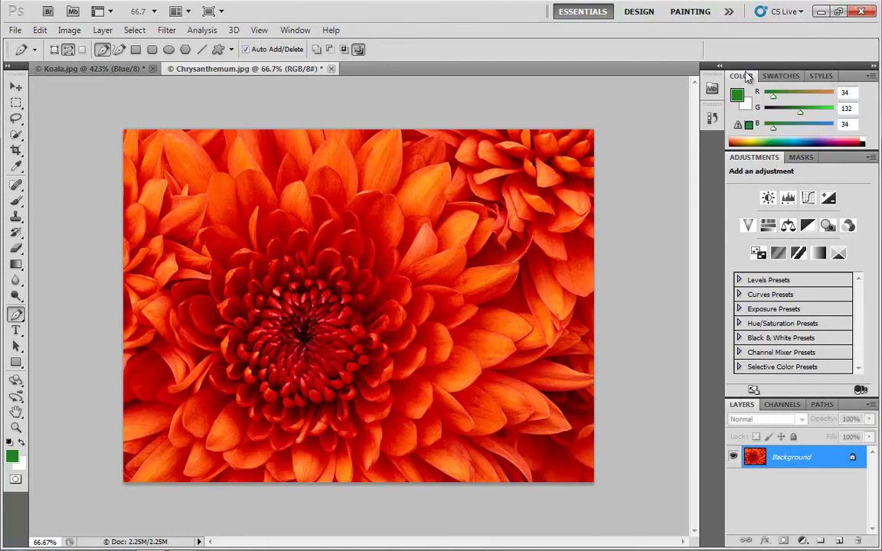
# Step: Collapse the docked panel column to labelled icons with the double-arrow button
pyautogui.click(874, 69)
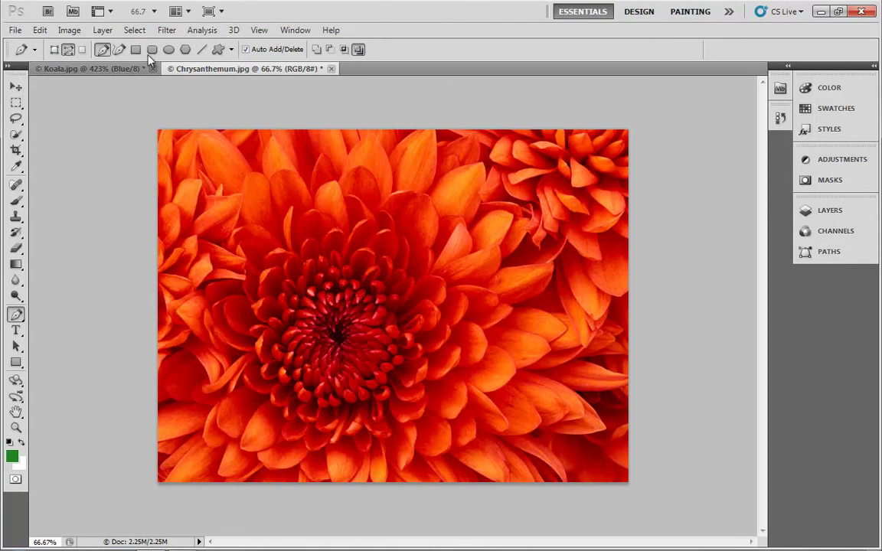
# Step: Try the Lasso and Spot Healing Brush tools, ending with the Clone Stamp tool active
pyautogui.click(15, 117)
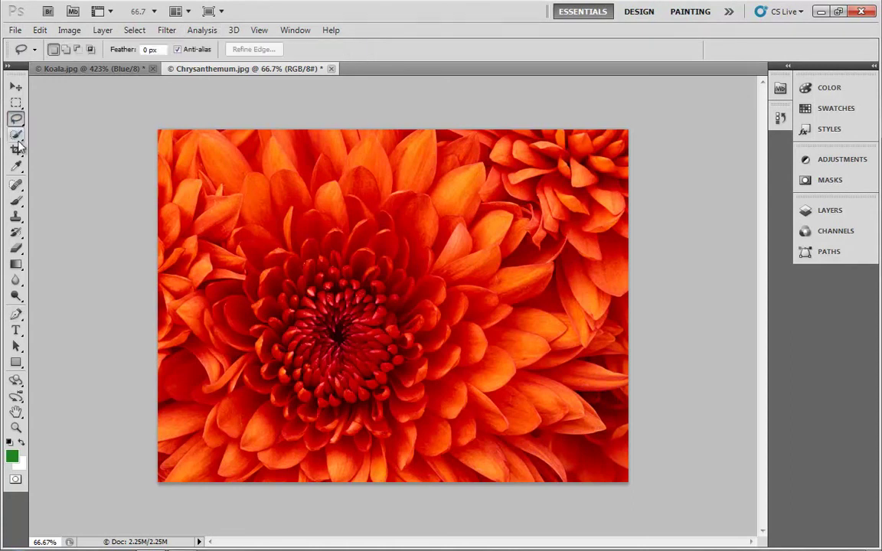
pyautogui.click(16, 185)
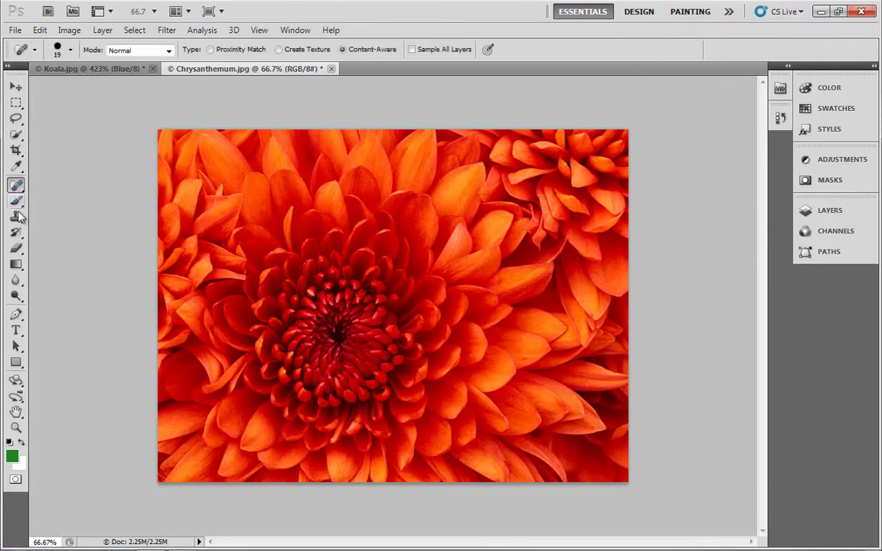
pyautogui.click(16, 217)
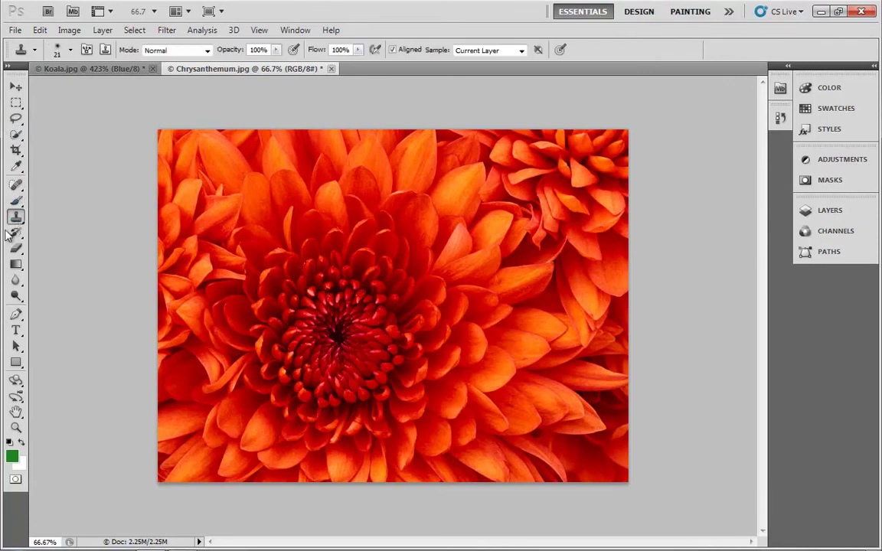
# Step: Toggle the Tools panel between two columns and one column twice, leaving it single-column
pyautogui.click(7, 69)
pyautogui.click(7, 69)
pyautogui.click(8, 68)
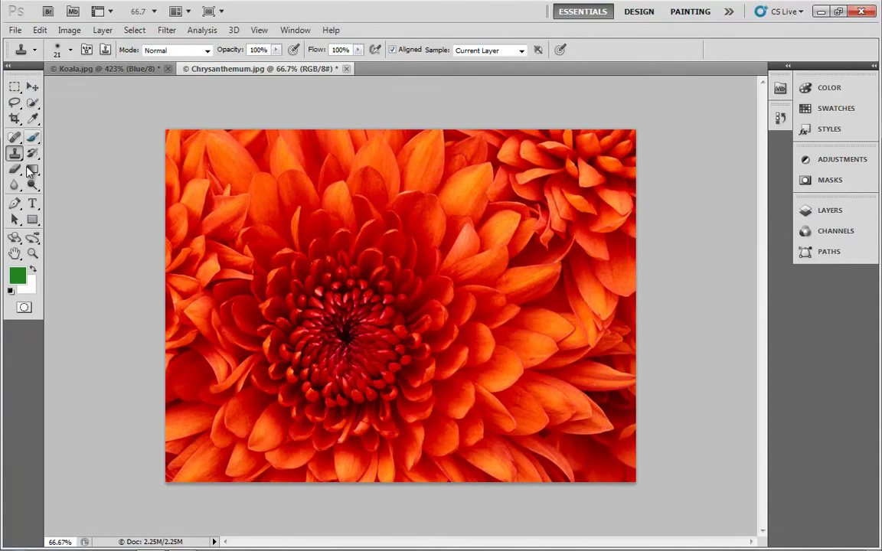
pyautogui.click(6, 67)
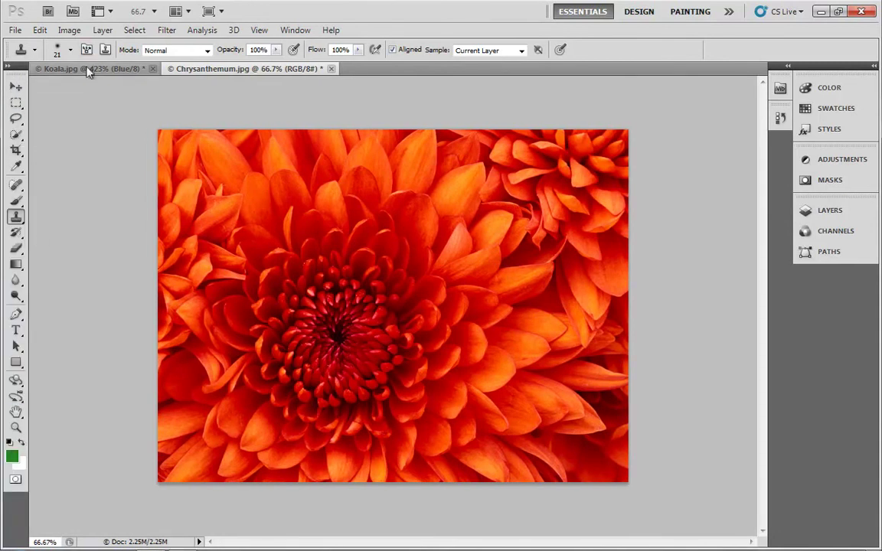
# Step: Switch from Koala.jpg back to Chrysanthemum.jpg and expand the Color, Adjustments and Layers panels
pyautogui.click(111, 71)
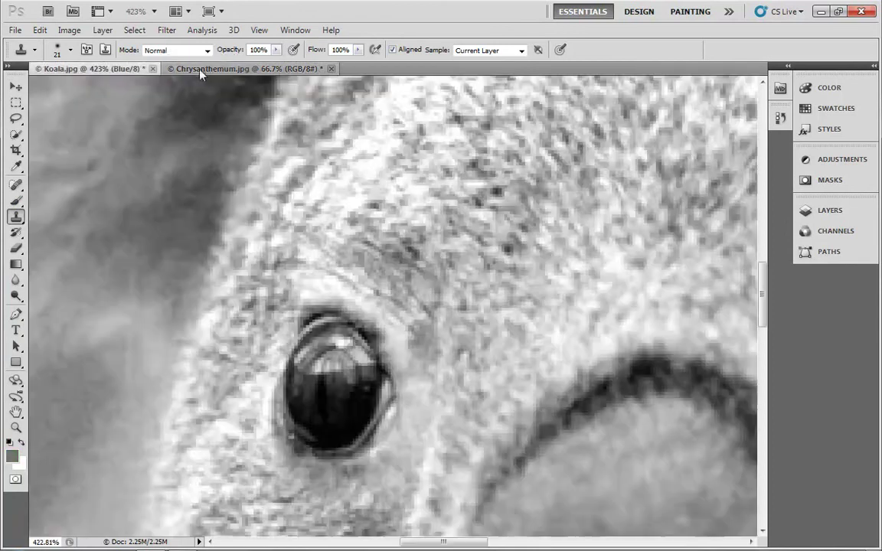
pyautogui.click(202, 69)
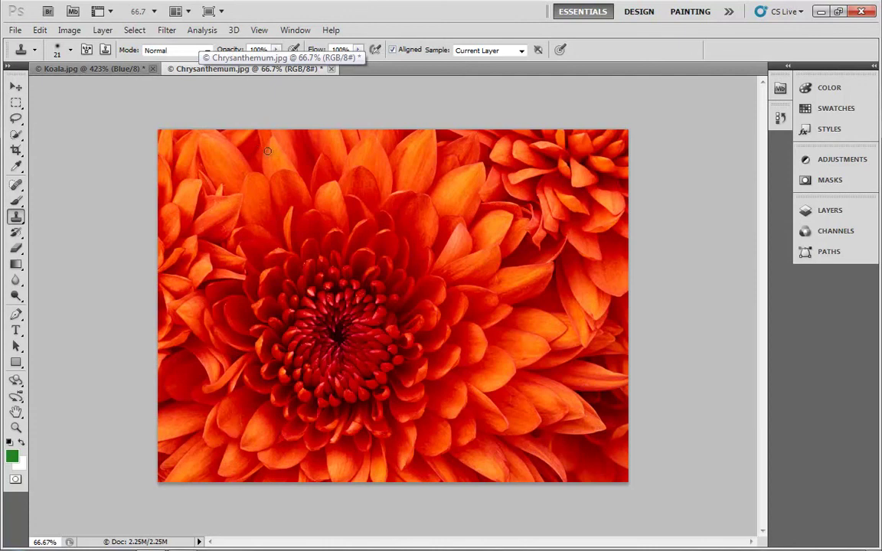
pyautogui.click(873, 66)
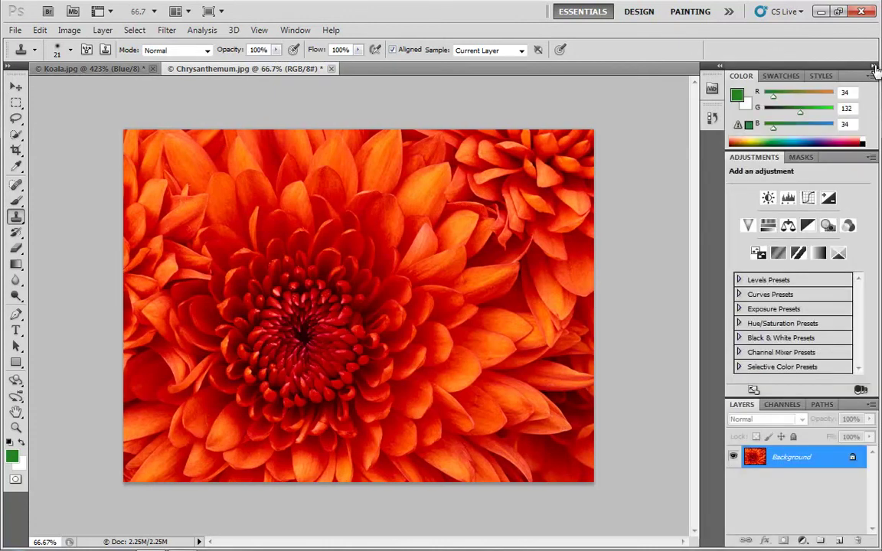
# Step: Expand, collapse, then re-expand the Mini Bridge and History panels so they stay open
pyautogui.click(719, 66)
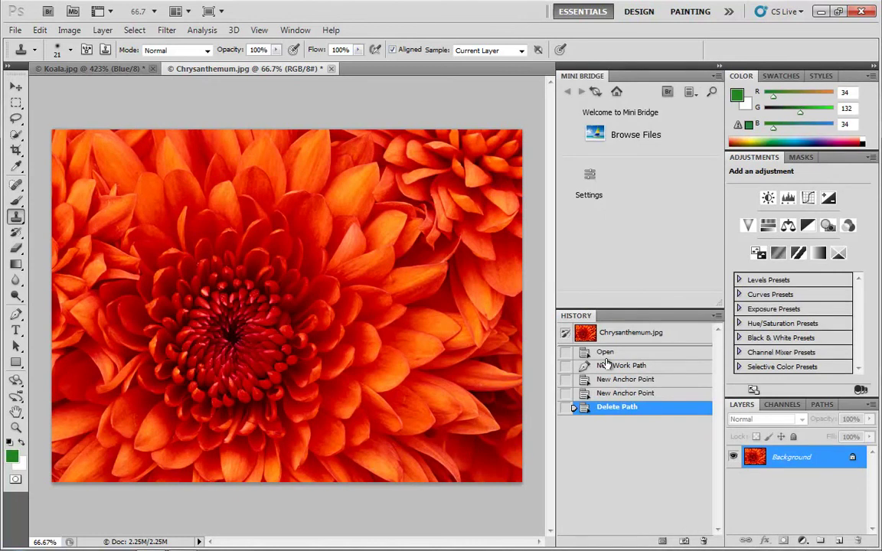
pyautogui.click(717, 66)
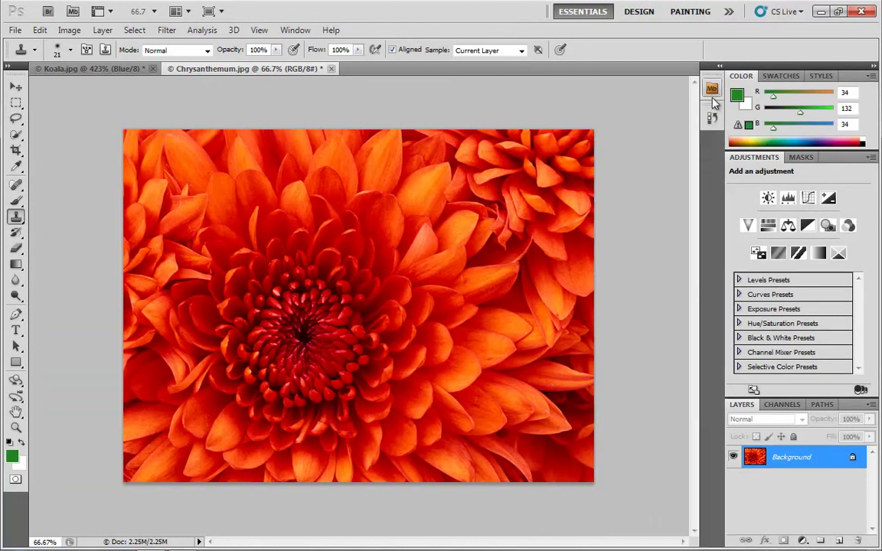
pyautogui.click(718, 67)
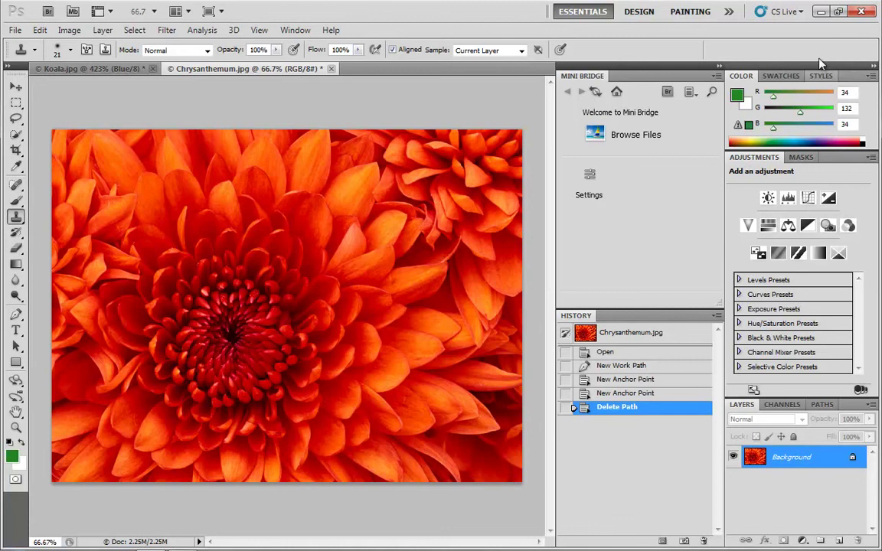
pyautogui.click(719, 68)
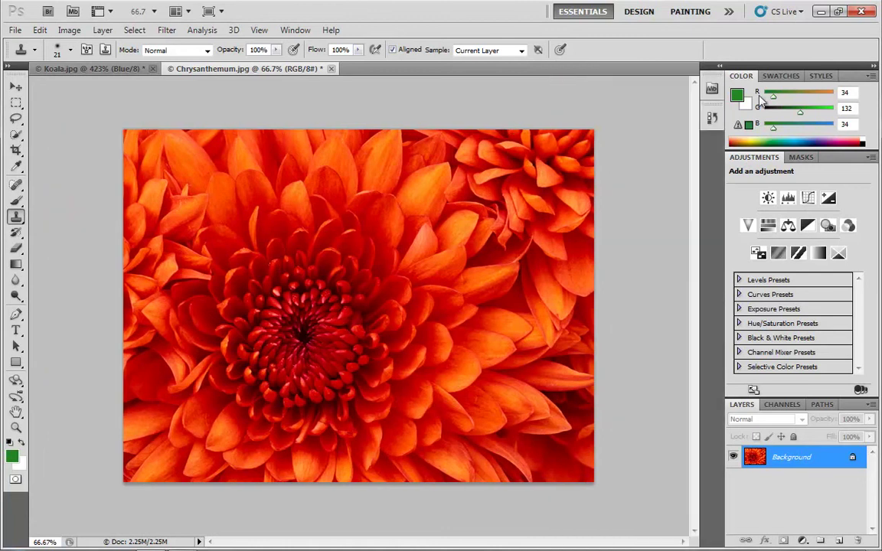